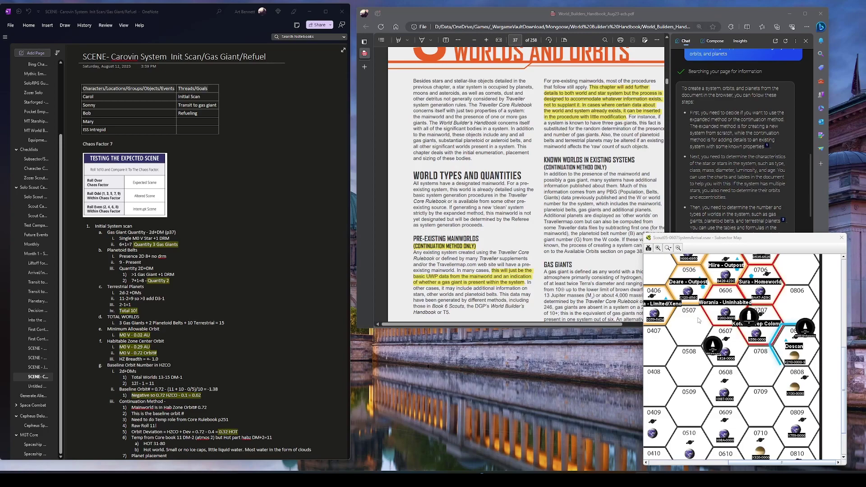
Step: Examine the subsector map from the named outposts and ship markers down to the hexes around 0810
mouse_move(714, 346)
scroll(691, 300, up, 3)
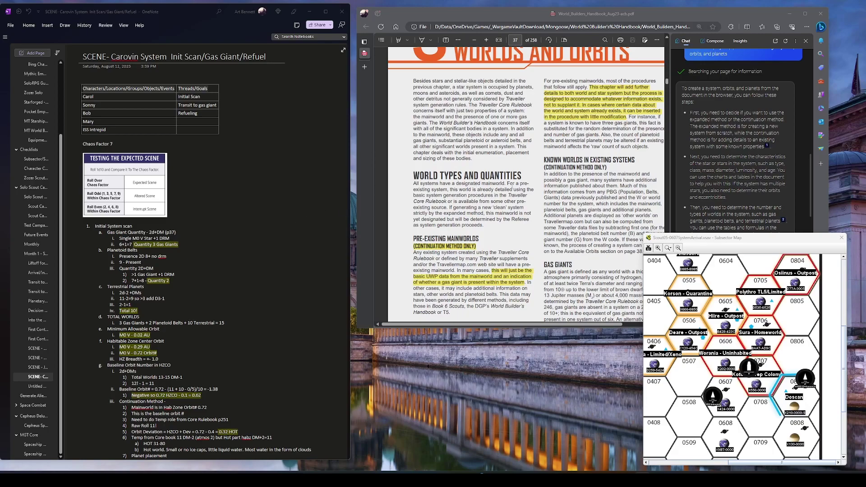
scroll(751, 411, down, 3)
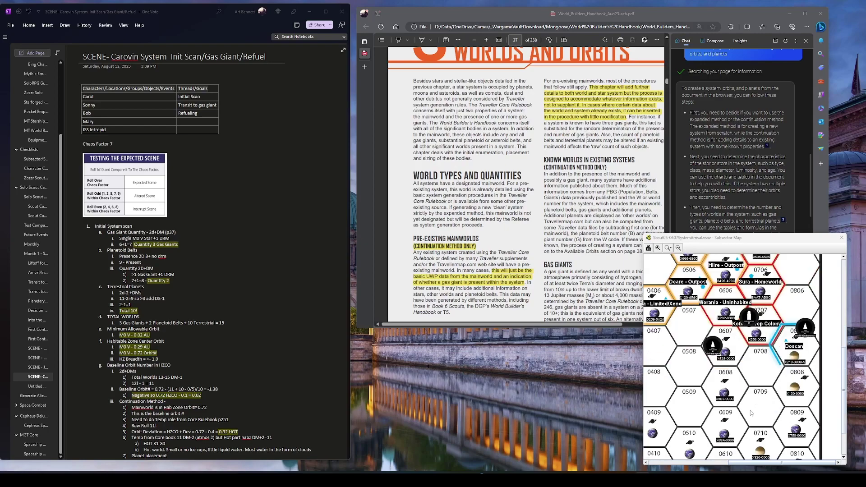
scroll(751, 410, down, 1)
scroll(751, 410, up, 1)
scroll(720, 361, down, 2)
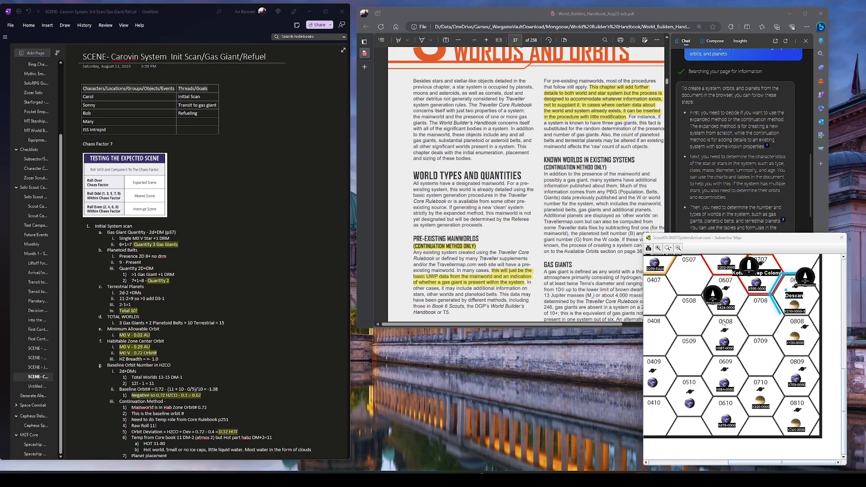
mouse_move(731, 382)
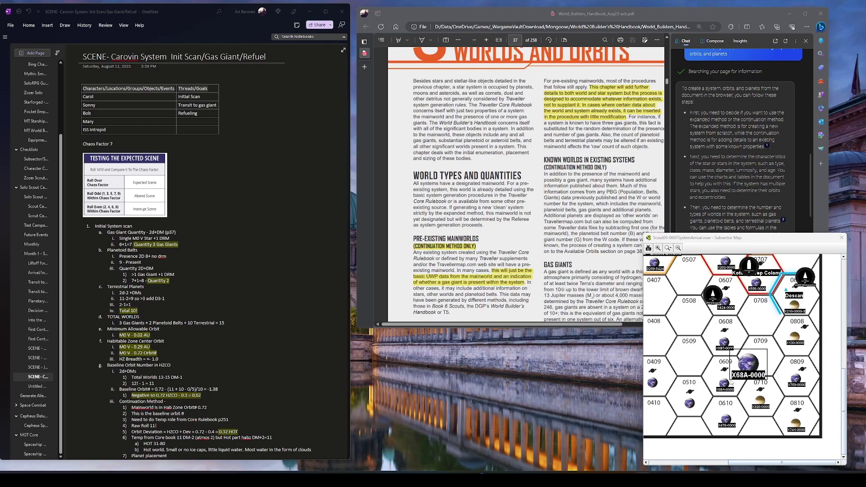
scroll(740, 373, up, 4)
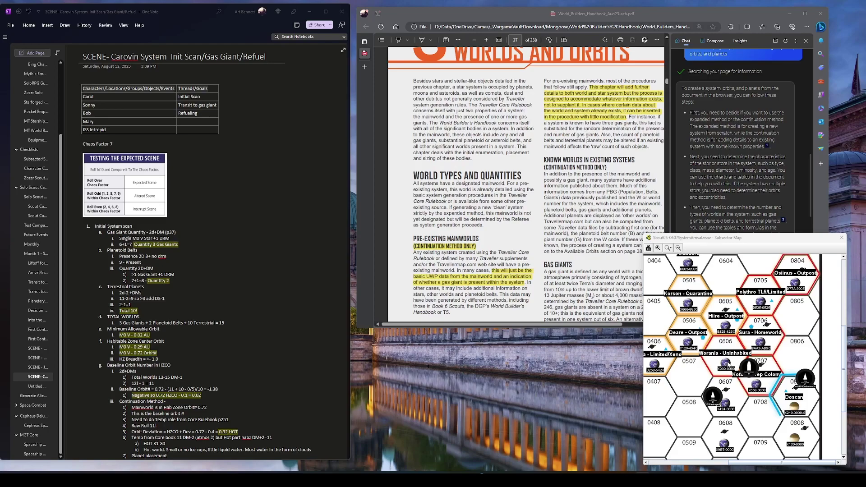
scroll(727, 364, down, 1)
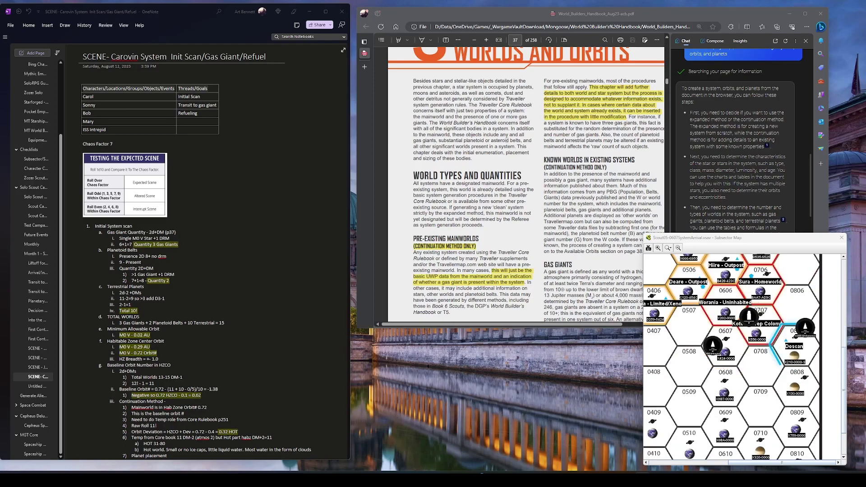
Step: Read the chat's step-by-step answer on creating a system, orbits and planets, from the original question to the available-orbits step
click(509, 140)
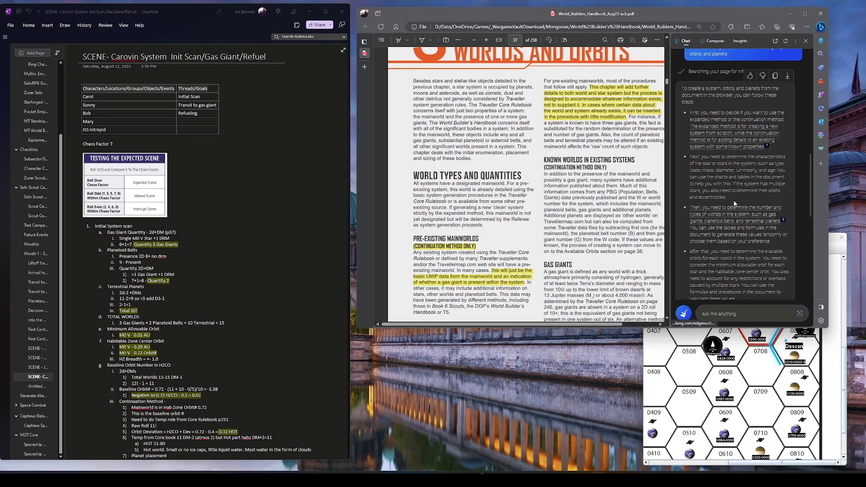
scroll(734, 203, up, 1)
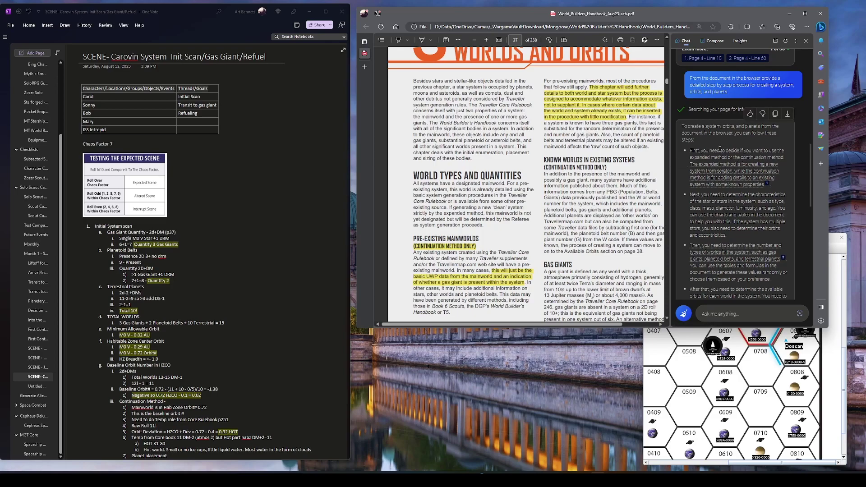
scroll(708, 136, up, 1)
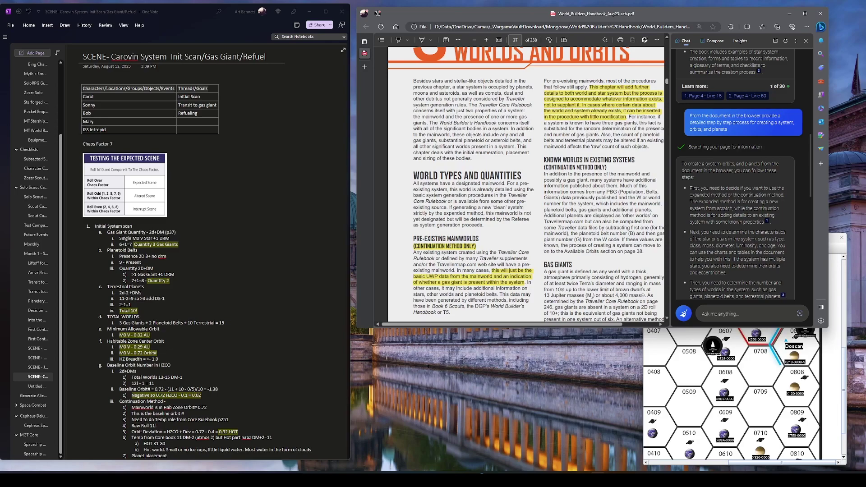
mouse_move(729, 190)
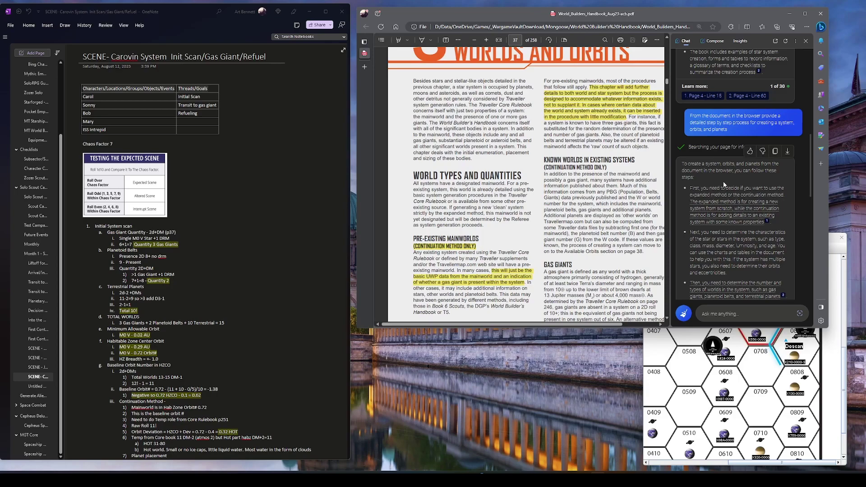
scroll(723, 181, down, 3)
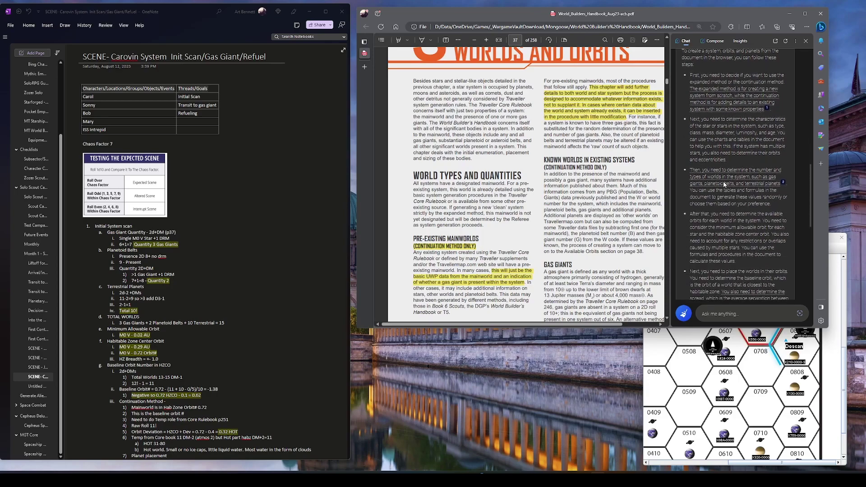
scroll(717, 153, up, 1)
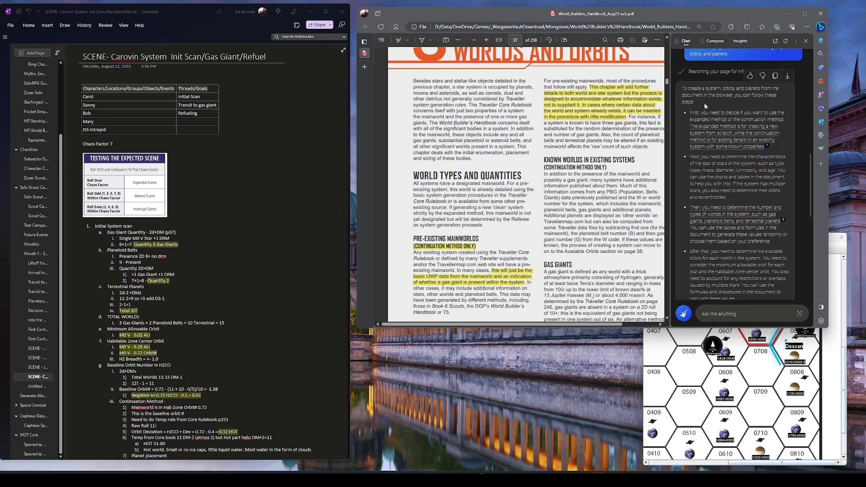
scroll(705, 103, up, 1)
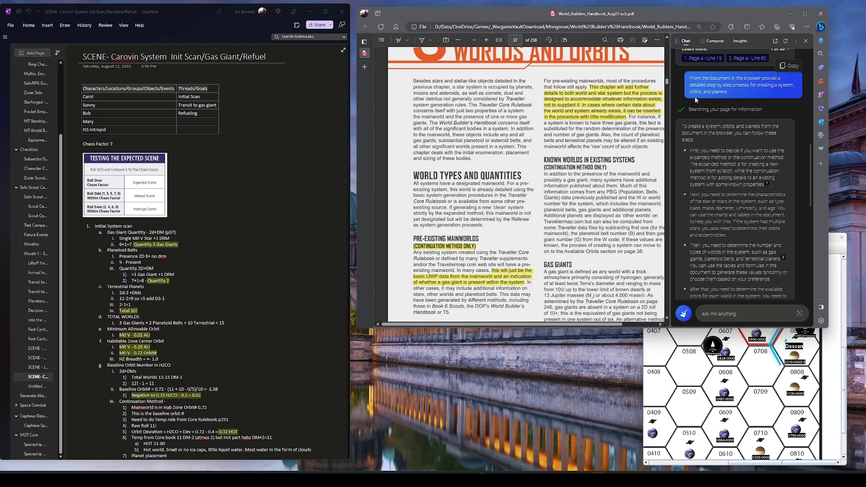
scroll(719, 165, down, 1)
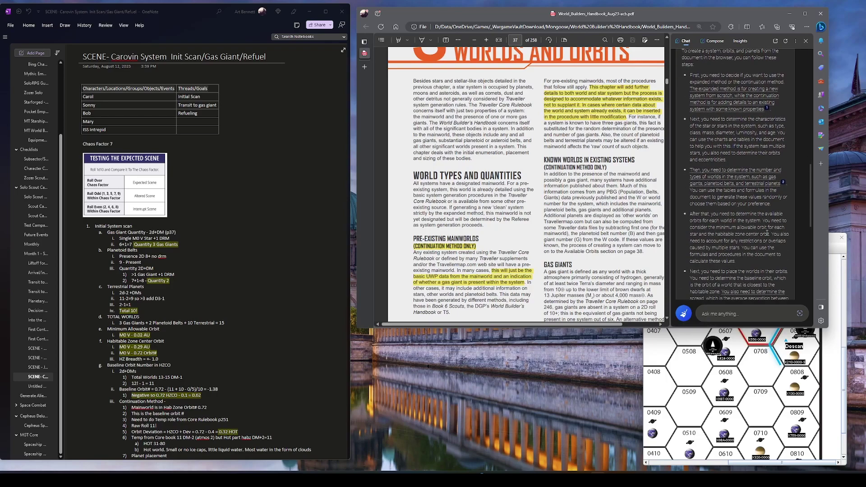
scroll(733, 148, up, 1)
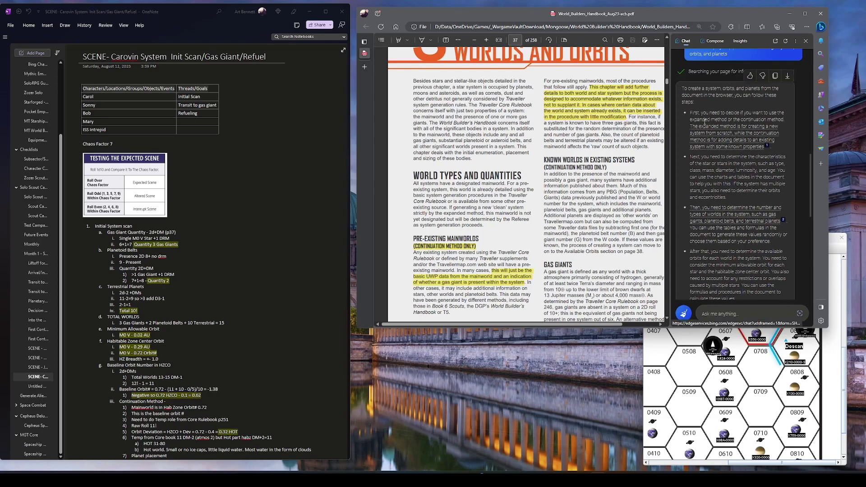
Step: Review the opening page of the System Worlds and Orbits chapter in the handbook PDF
scroll(541, 216, down, 1)
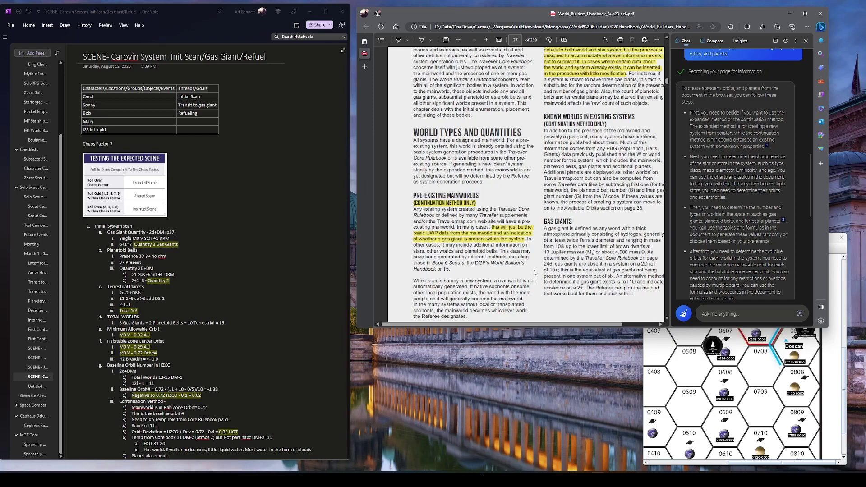
scroll(536, 272, up, 2)
scroll(536, 273, down, 2)
scroll(541, 225, up, 4)
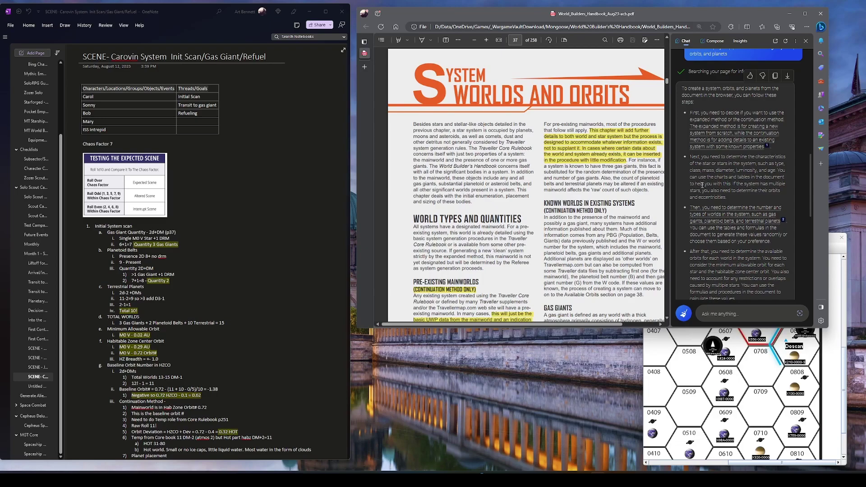
Step: Open the handbook passages cited in the chat for the number and types of worlds and for the orbit spread
scroll(701, 192, down, 1)
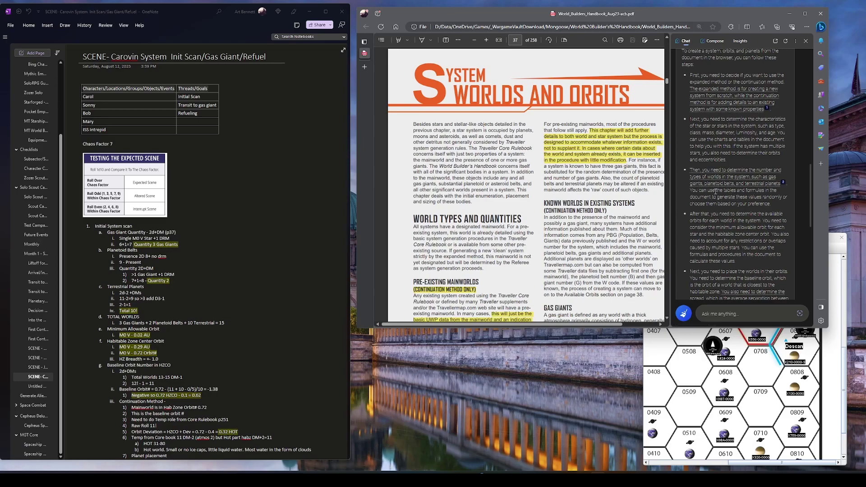
click(784, 184)
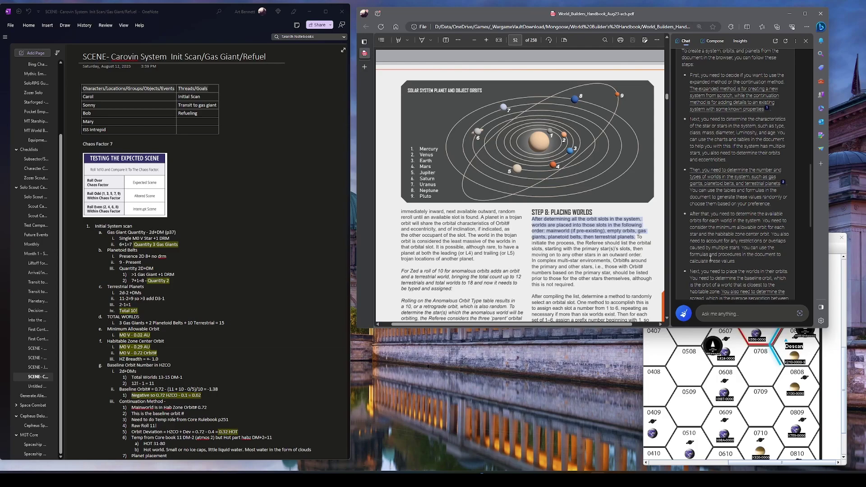
scroll(710, 257, down, 3)
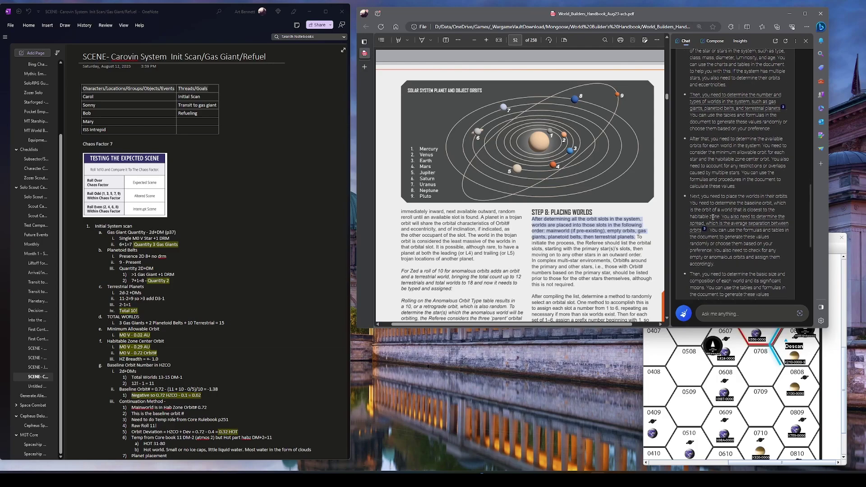
scroll(713, 217, up, 2)
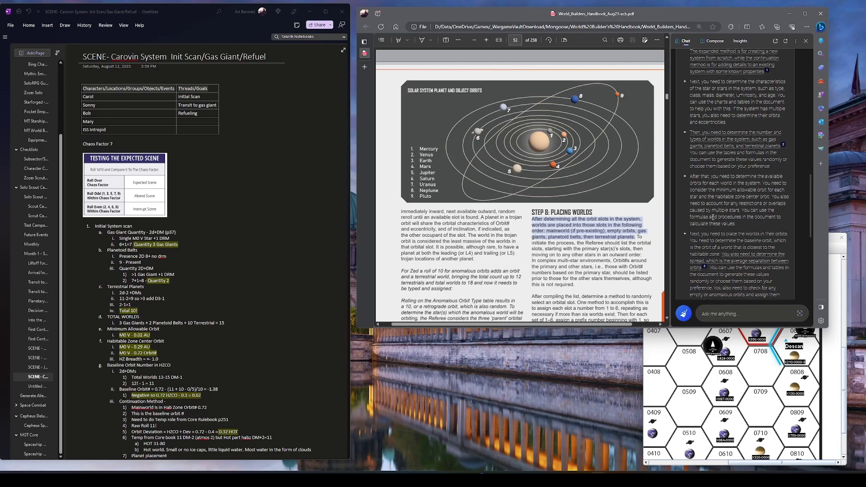
scroll(718, 260, down, 2)
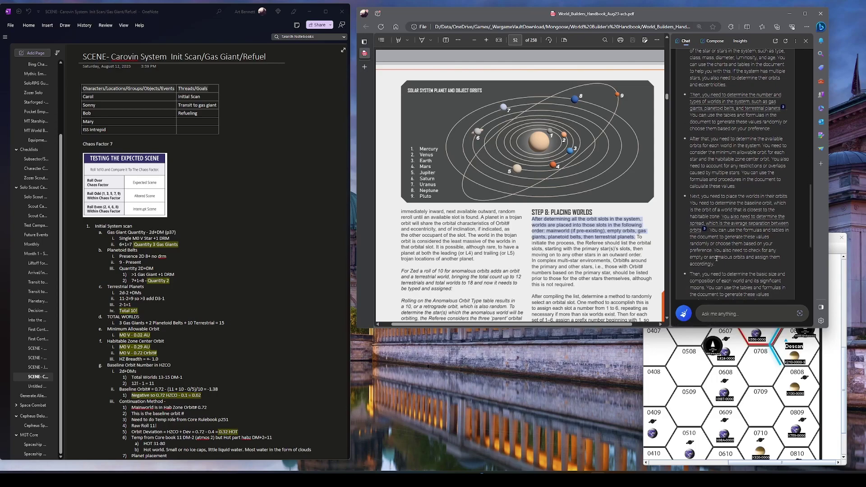
scroll(717, 261, down, 2)
click(704, 194)
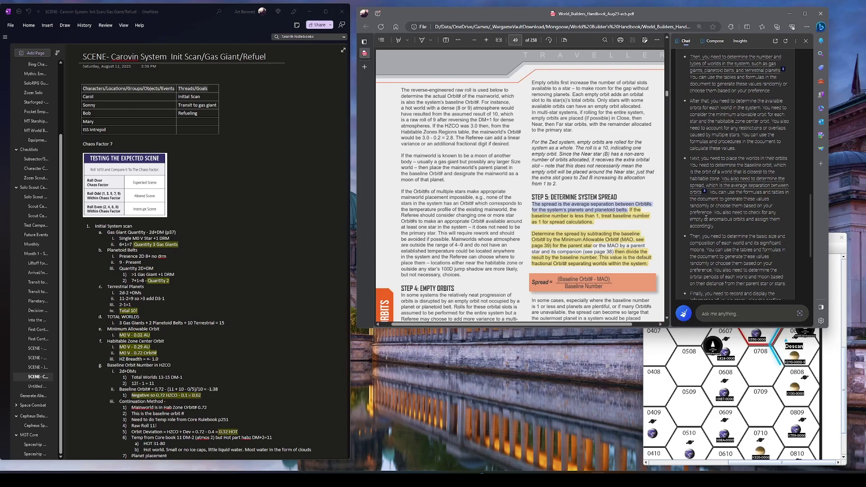
Step: Read the chat answer through its final recording step and check the handbook text preceding Step 5: Determine System Spread
scroll(708, 246, down, 2)
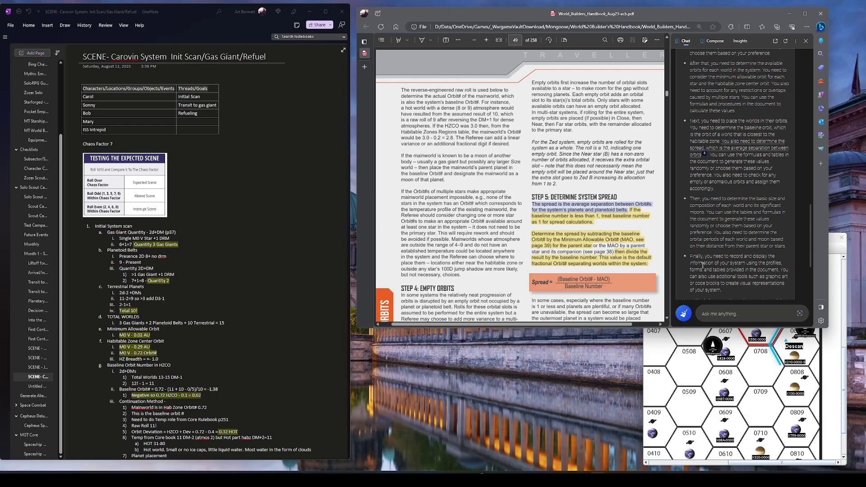
scroll(702, 266, down, 1)
scroll(702, 266, up, 5)
scroll(702, 267, up, 1)
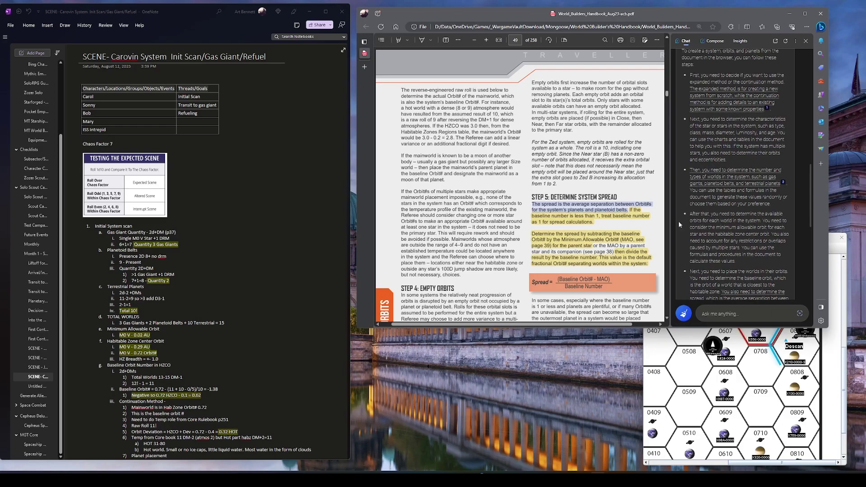
scroll(565, 181, up, 3)
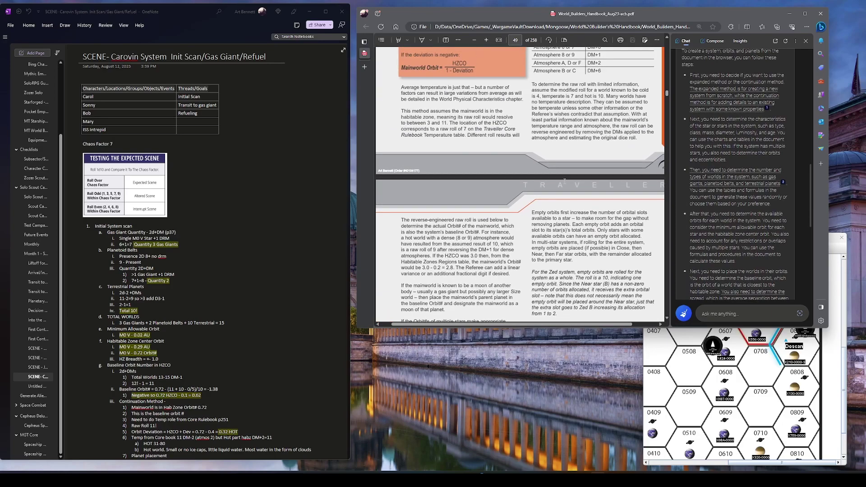
Step: Open the handbook passage cited for the expanded and continuation methods and skim its World Physical Characteristics page
click(767, 108)
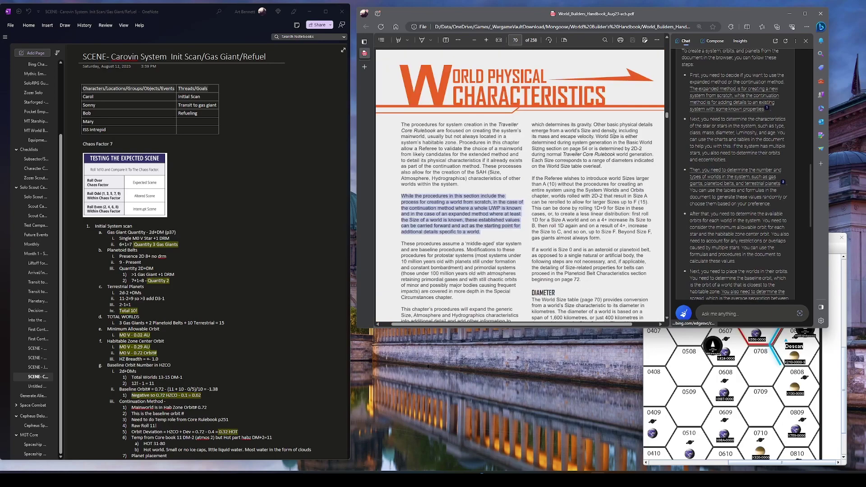
scroll(515, 194, down, 3)
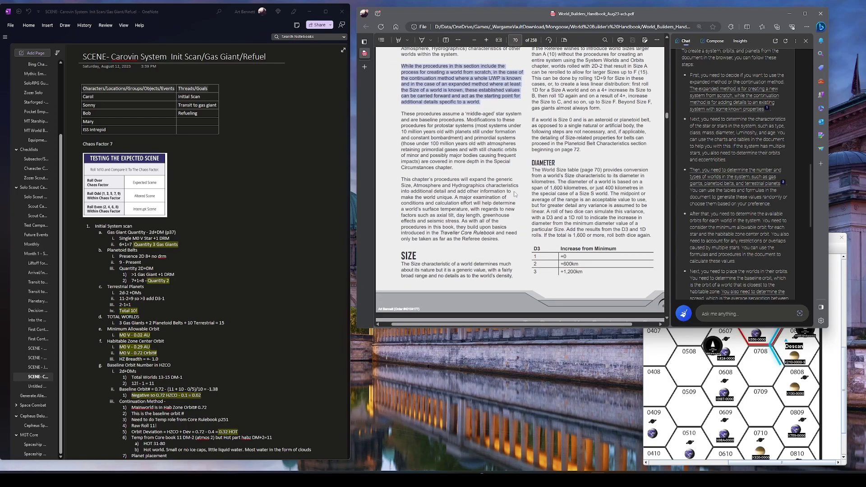
scroll(515, 194, up, 3)
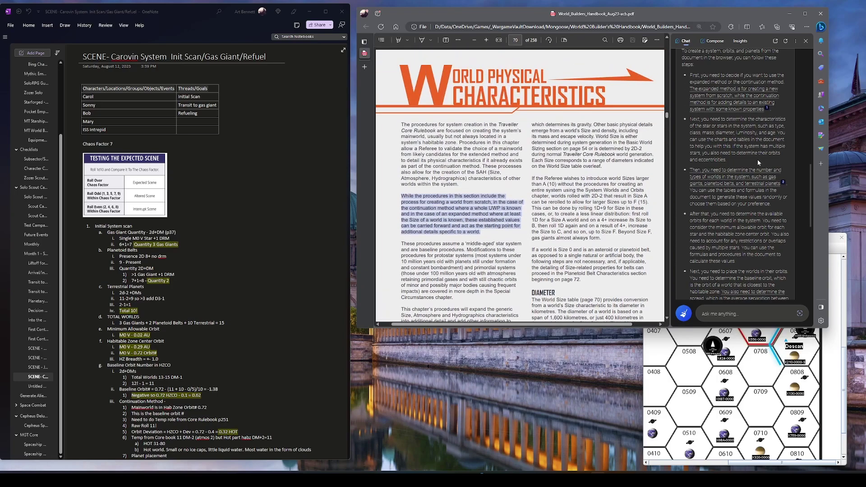
Step: Reopen the cited Placing Worlds passage and go back through the chapter to the Total Worlds section on page 39
click(783, 181)
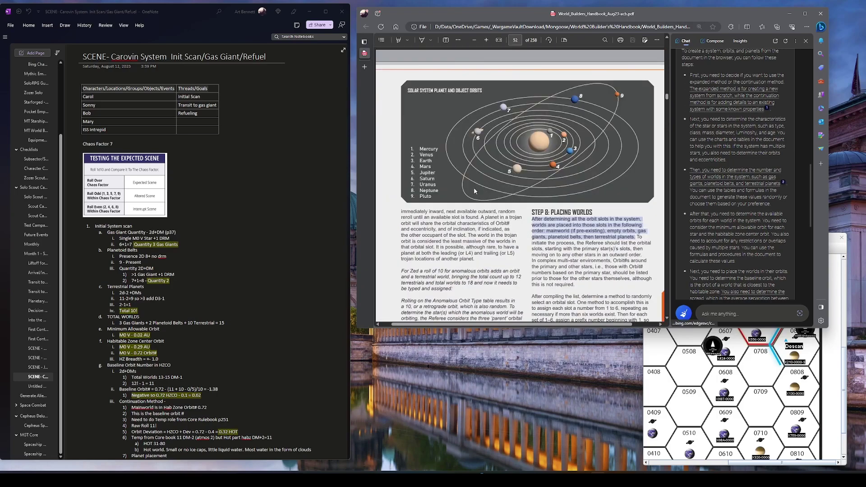
scroll(448, 198, up, 15)
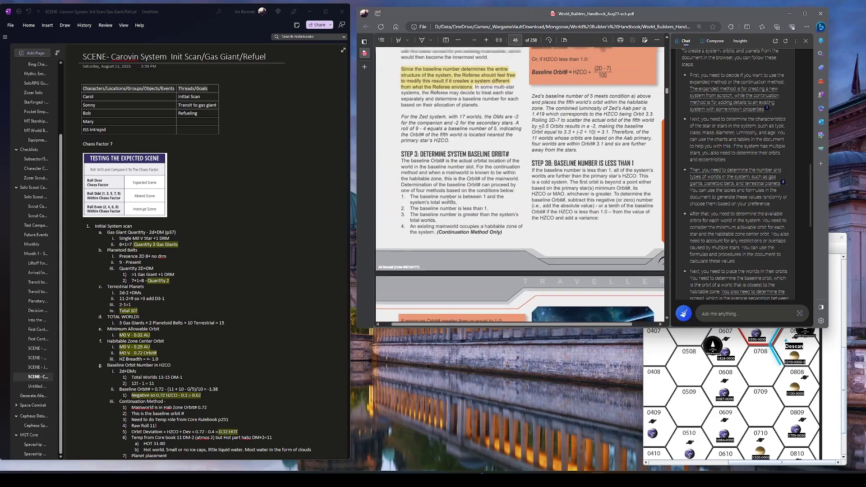
scroll(449, 198, up, 10)
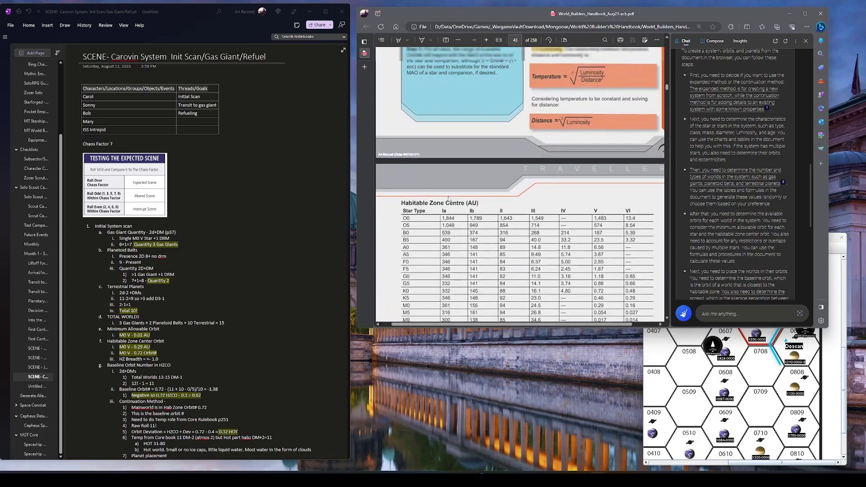
scroll(448, 196, up, 10)
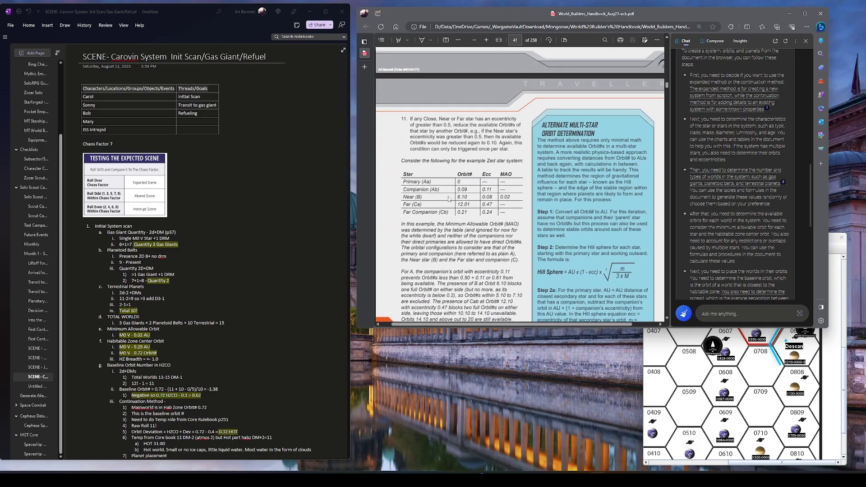
scroll(448, 196, up, 10)
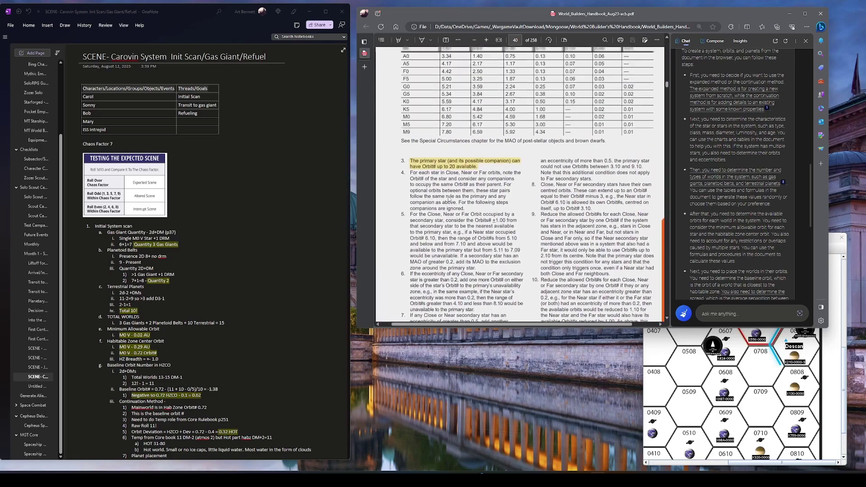
scroll(449, 199, up, 10)
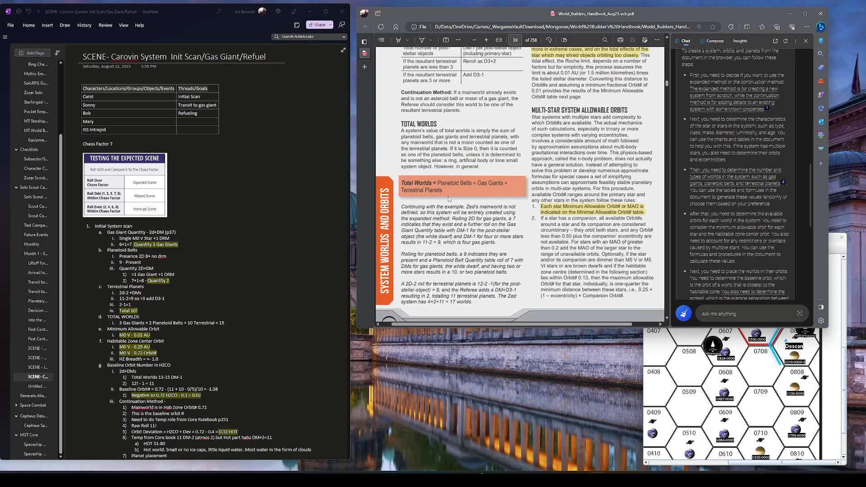
Step: Return to the start of the System Worlds and Orbits chapter and read its World Types and Quantities and Pre-Existing Mainworlds sections
scroll(449, 199, up, 10)
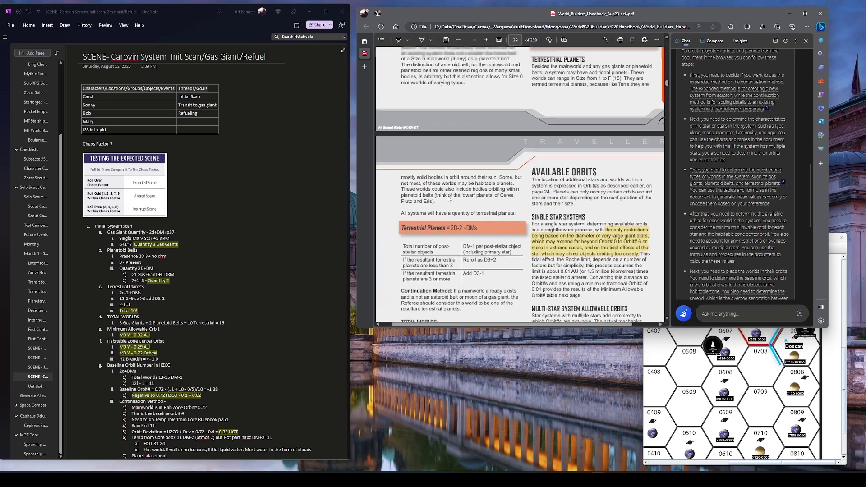
scroll(449, 199, up, 10)
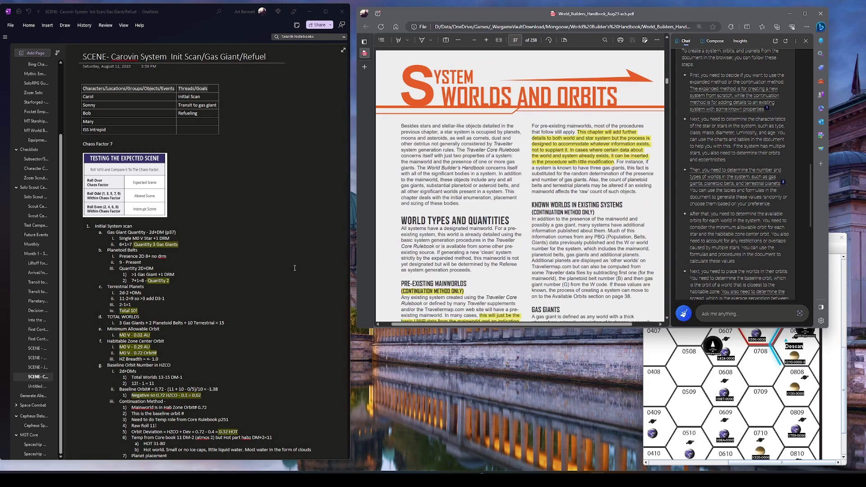
scroll(476, 218, down, 5)
scroll(420, 157, down, 4)
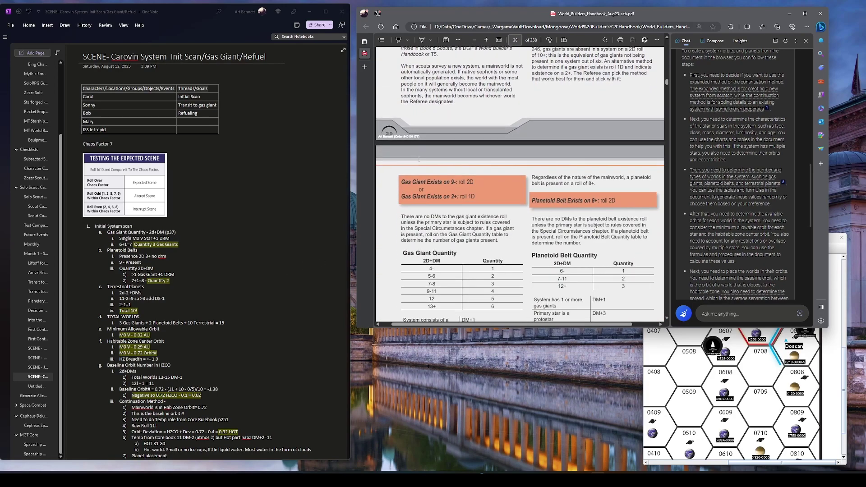
scroll(419, 158, up, 2)
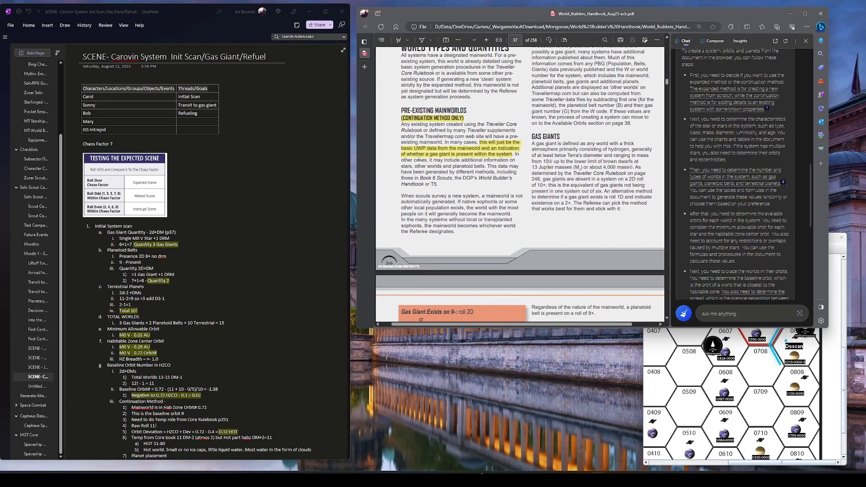
scroll(476, 142, up, 4)
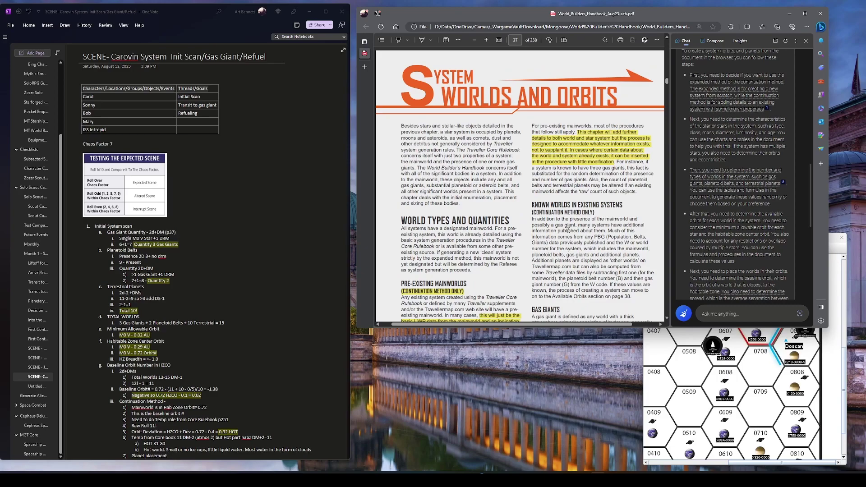
Step: Examine the gas giant and planetoid belt existence rolls, quantity tables and die modifiers on page 38 of the handbook
scroll(568, 230, down, 6)
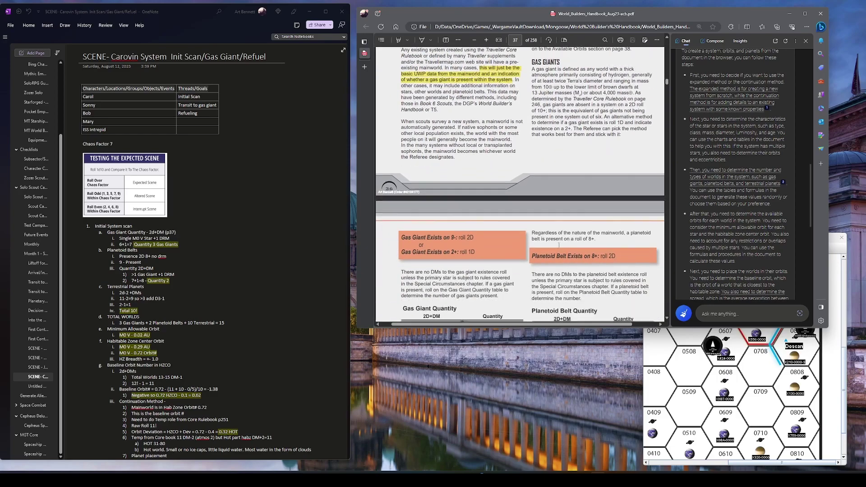
scroll(544, 251, down, 2)
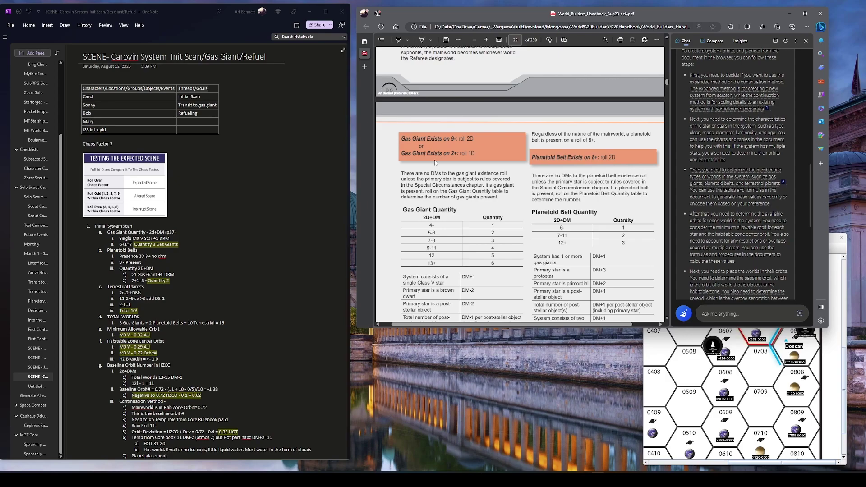
scroll(467, 156, down, 1)
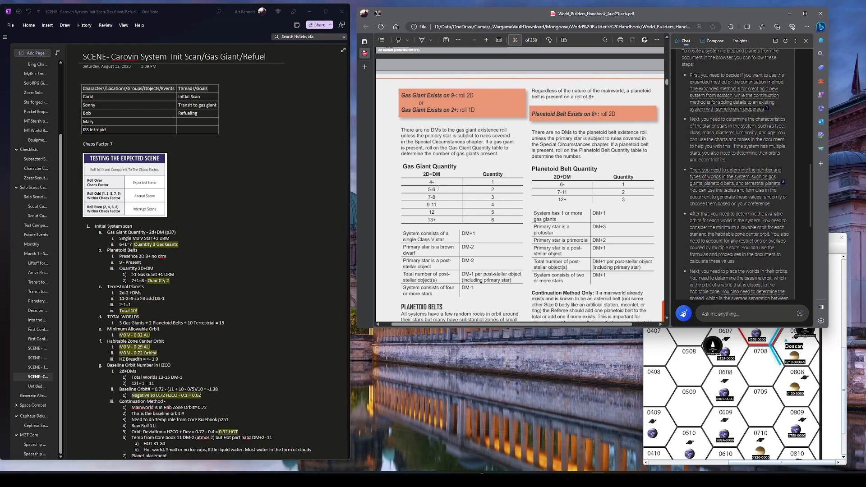
scroll(437, 202, down, 1)
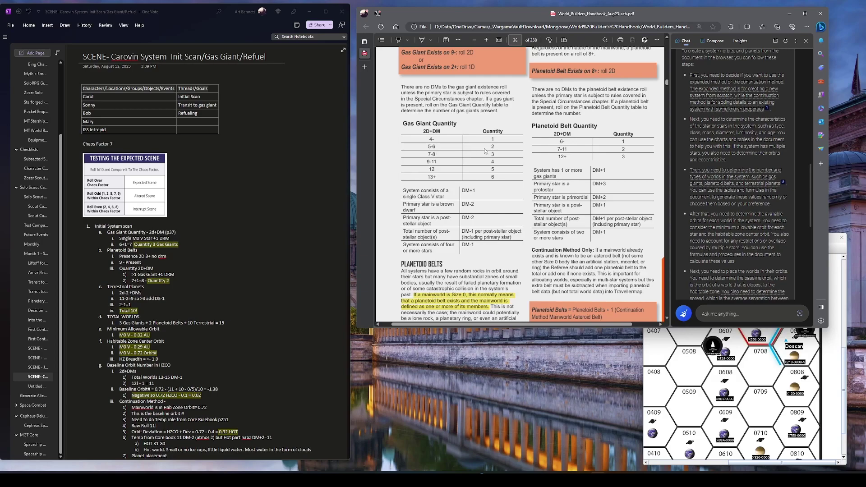
scroll(457, 225, down, 3)
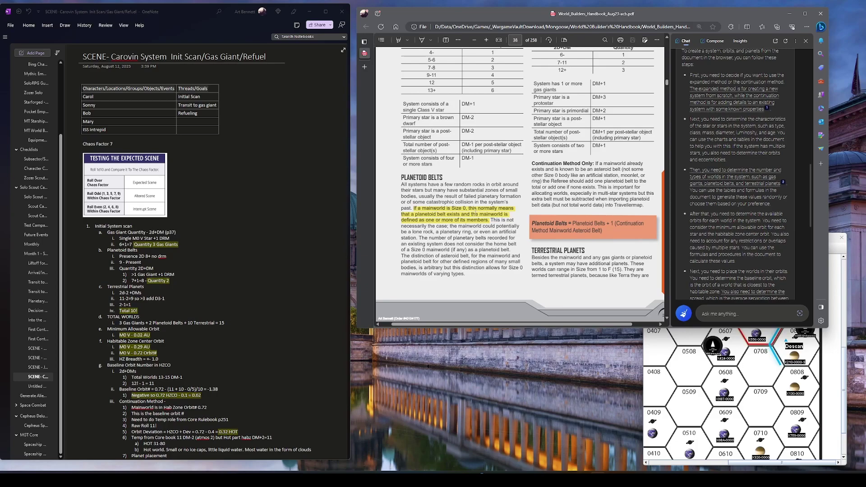
scroll(476, 211, up, 4)
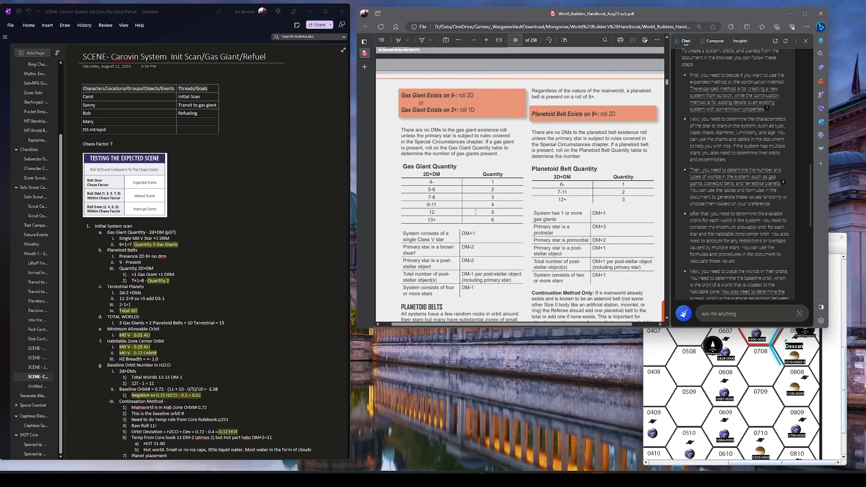
scroll(476, 212, down, 2)
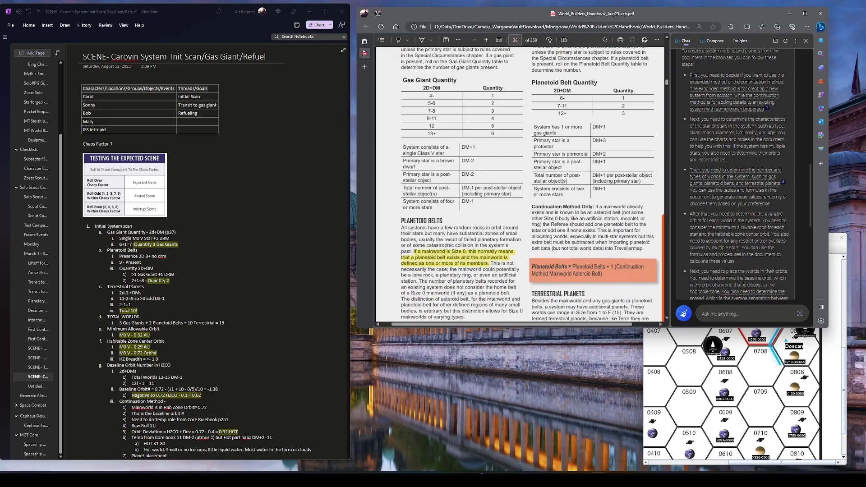
scroll(576, 142, up, 2)
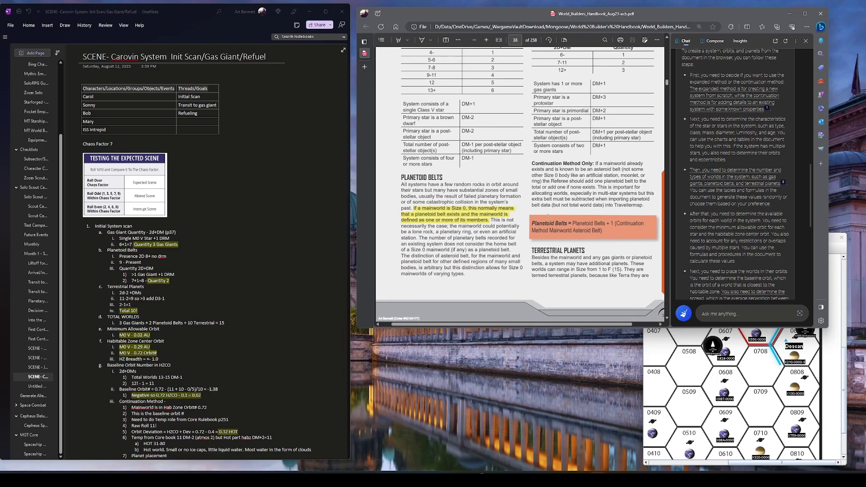
Step: Read the Terrestrial Planets and Total Worlds rules on page 39 and the Minimum Allowable Orbit# table on page 40
scroll(548, 218, down, 8)
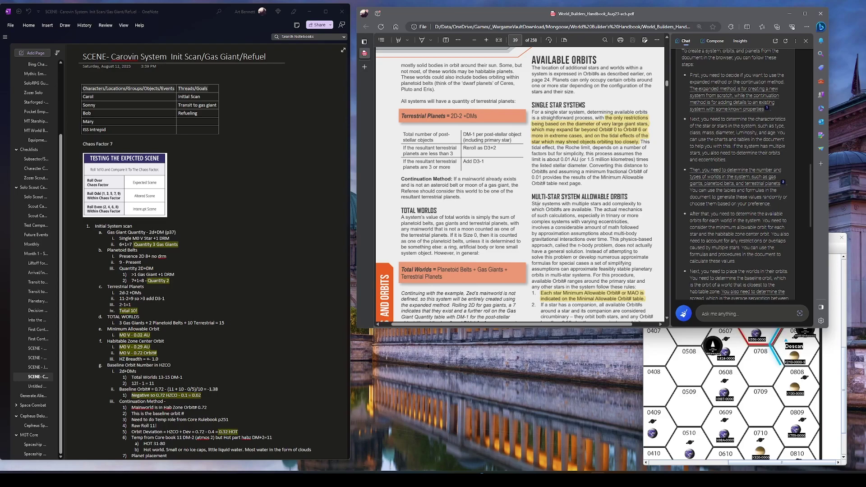
scroll(558, 142, down, 10)
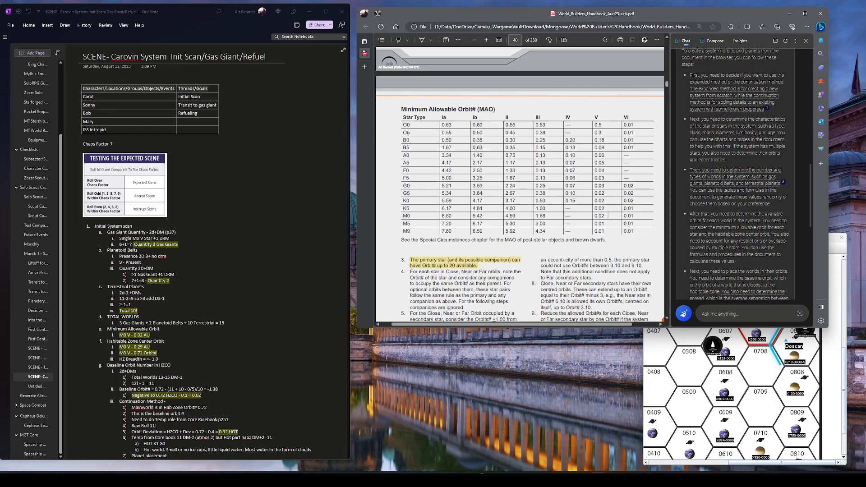
scroll(608, 215, down, 3)
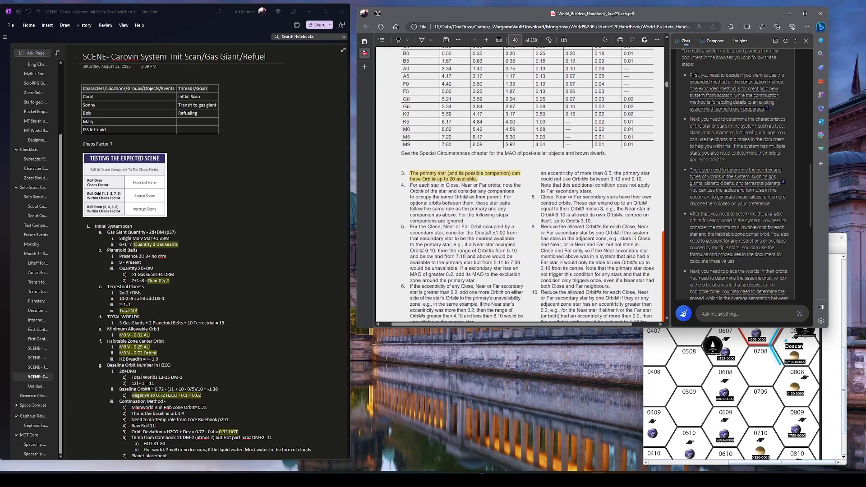
Step: Skim the multi-star orbit rules and examine the Habitable Zone Centre tables in AU and Orbit#s on page 43
scroll(608, 215, down, 8)
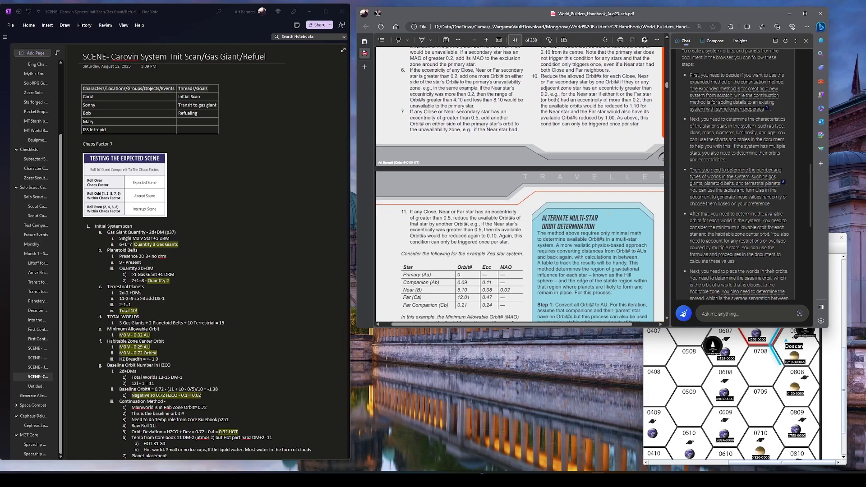
scroll(609, 214, down, 10)
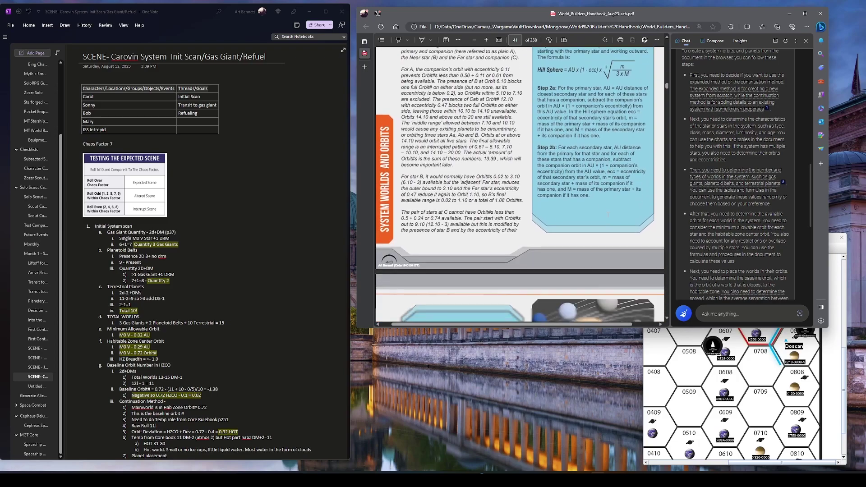
scroll(608, 215, down, 12)
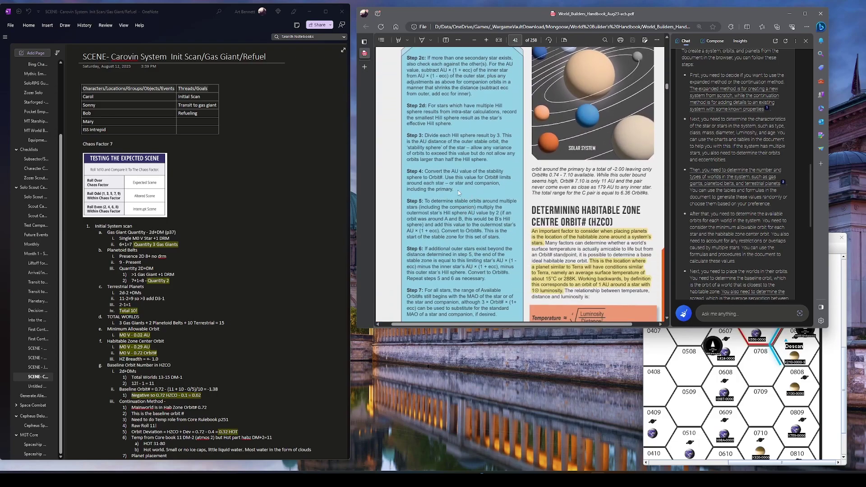
scroll(469, 165, down, 8)
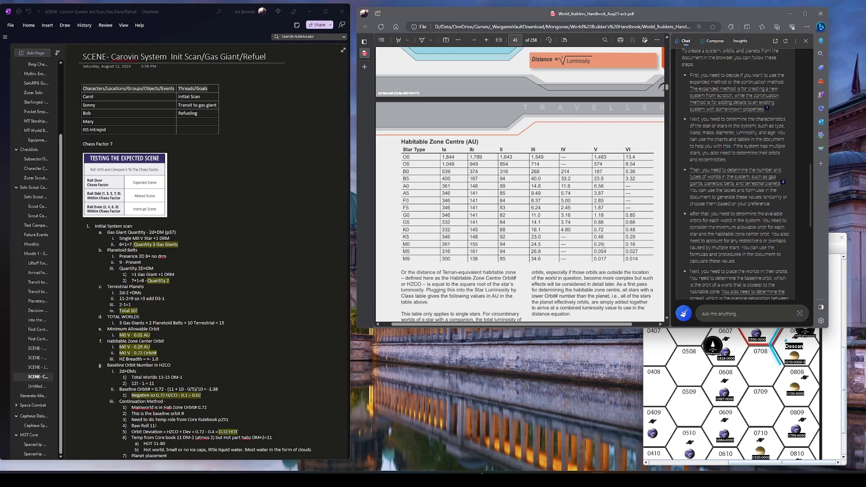
scroll(604, 244, down, 2)
scroll(605, 245, down, 1)
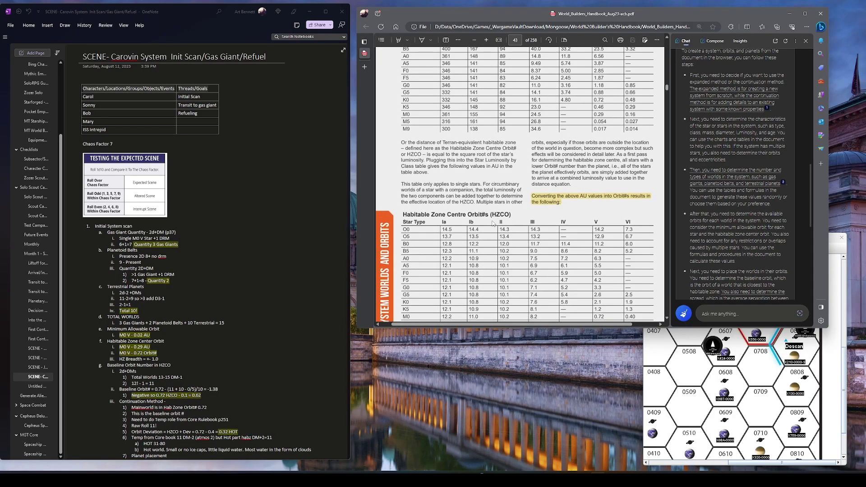
scroll(482, 256, down, 1)
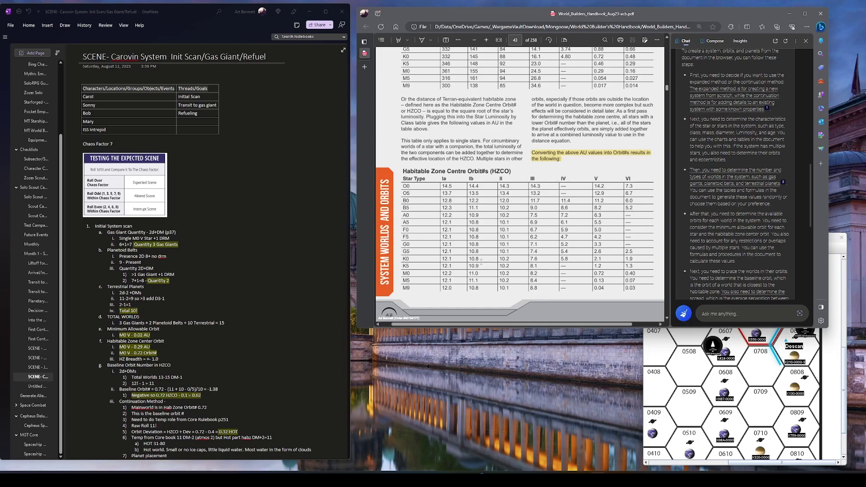
Step: Read the Habitable Zone Breadth section and its HZCO Deviation formula on page 44
scroll(480, 262, down, 2)
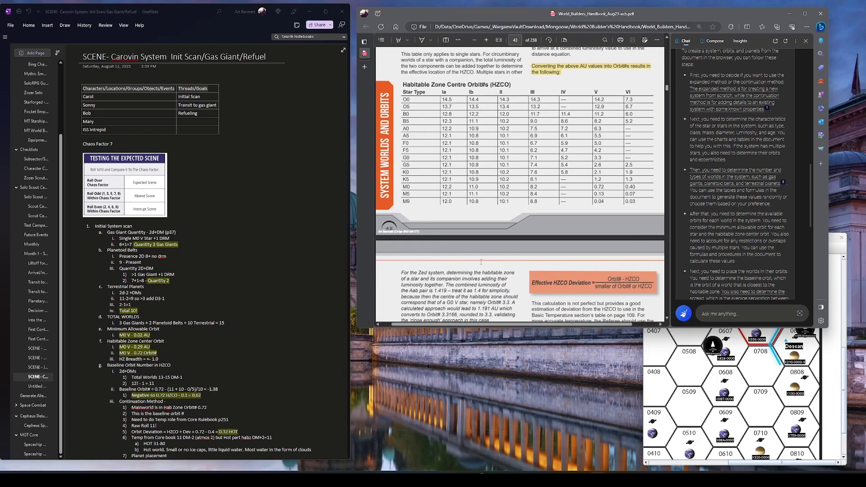
scroll(481, 261, down, 3)
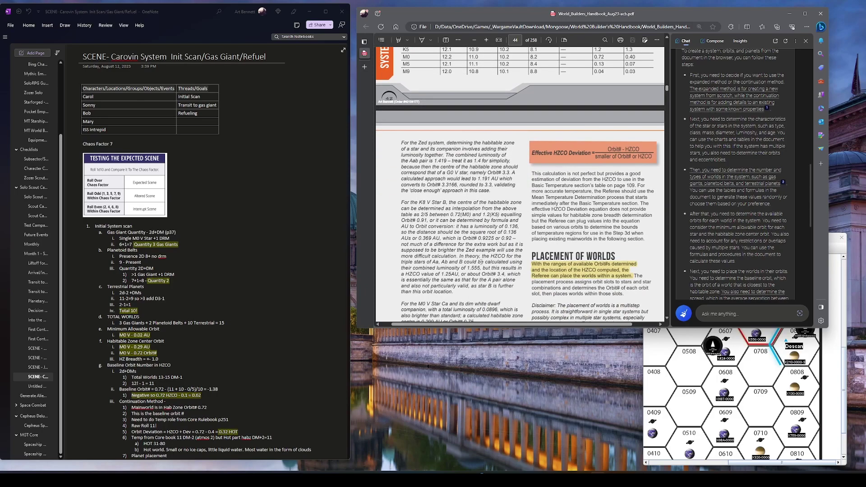
scroll(481, 262, down, 3)
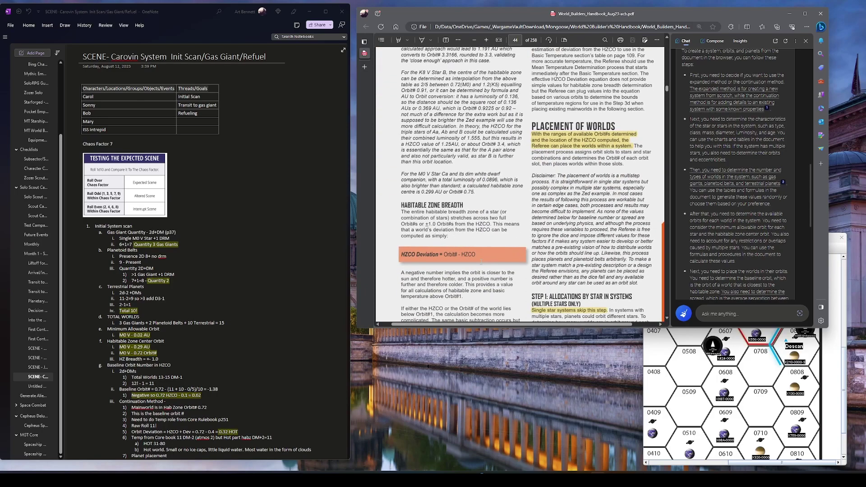
scroll(481, 261, down, 1)
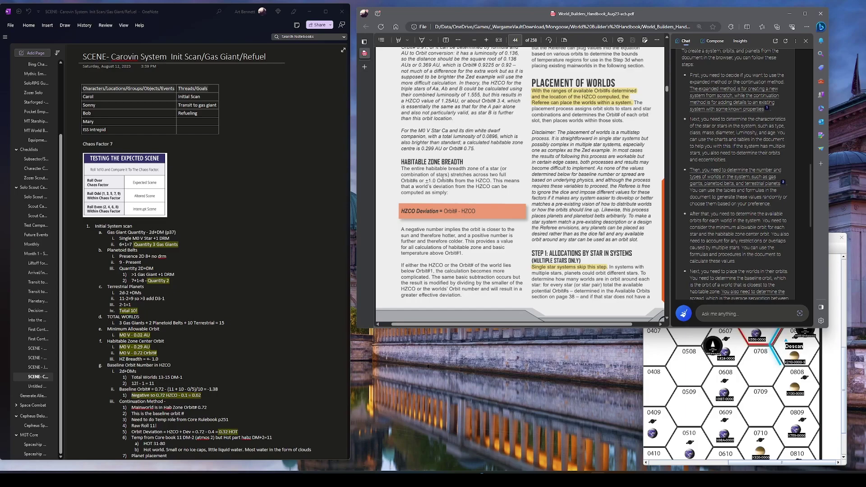
scroll(445, 186, down, 1)
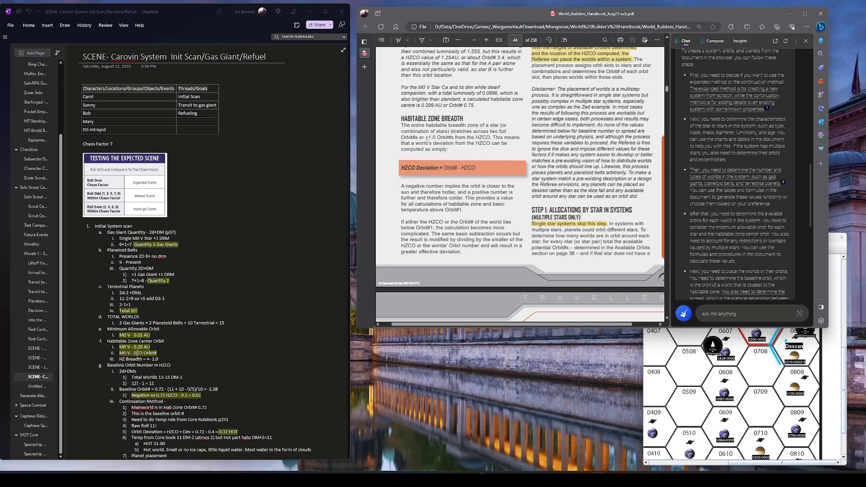
Step: In the OneNote scene notes, add the item "0.02 - 1.72" below the HZ Breadth line under Habitable Zone Center Orbit
click(166, 359)
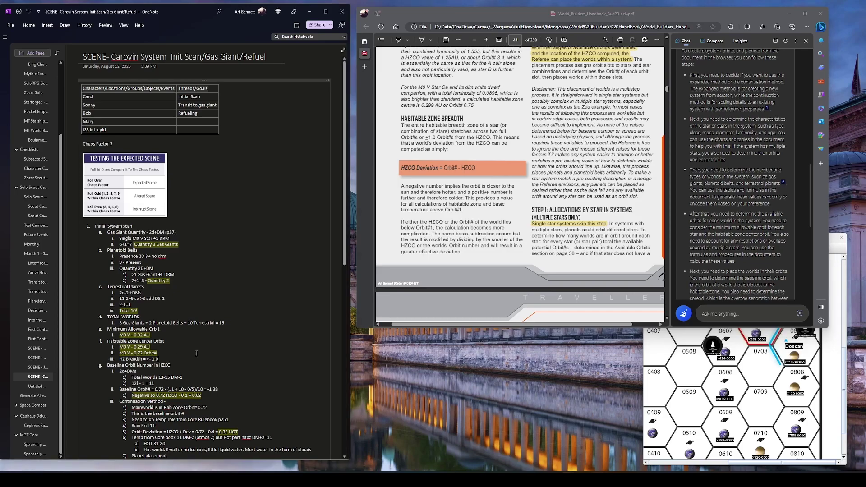
key(Return)
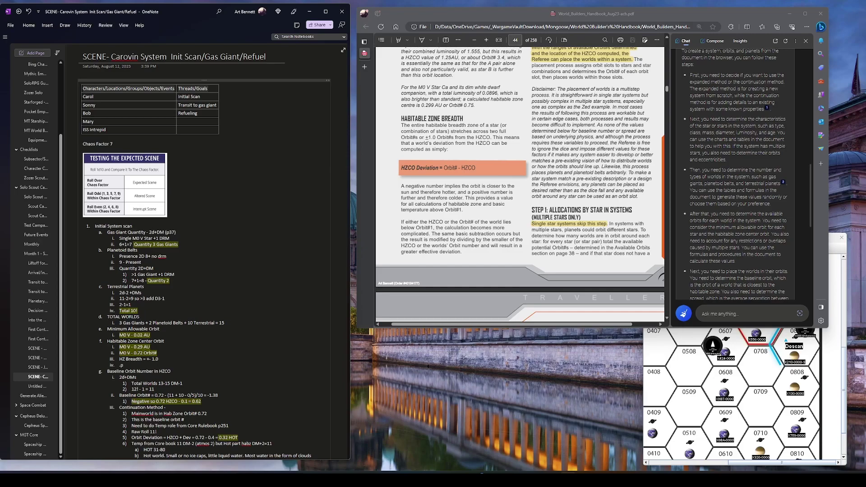
key(BackSpace)
key(BackSpace)
key(BackSpace)
text(0.02 - 1.72)
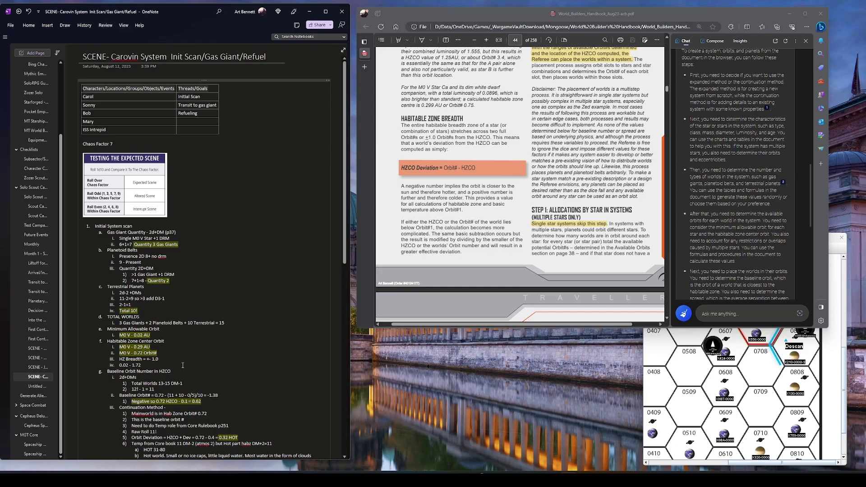
Step: Review the handbook's Step 2 baseline number rules and the Step 3 cases for determining the system baseline Orbit#
scroll(484, 160, up, 2)
scroll(485, 160, down, 2)
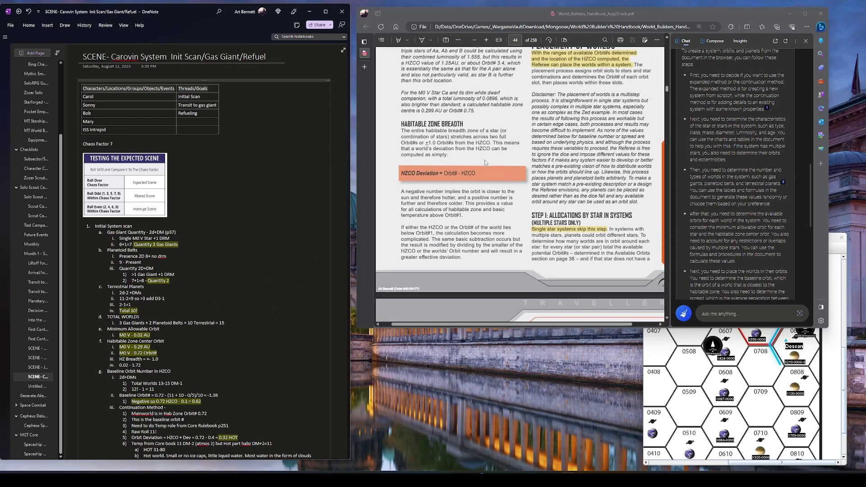
scroll(485, 160, down, 5)
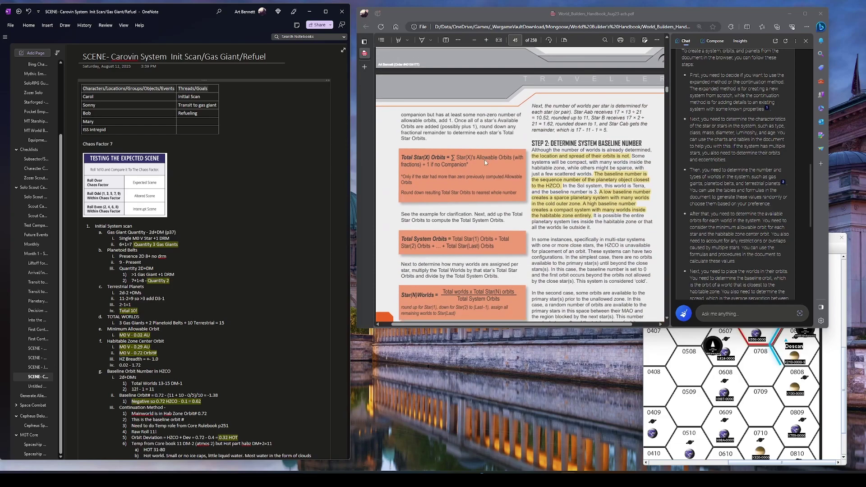
scroll(486, 162, down, 12)
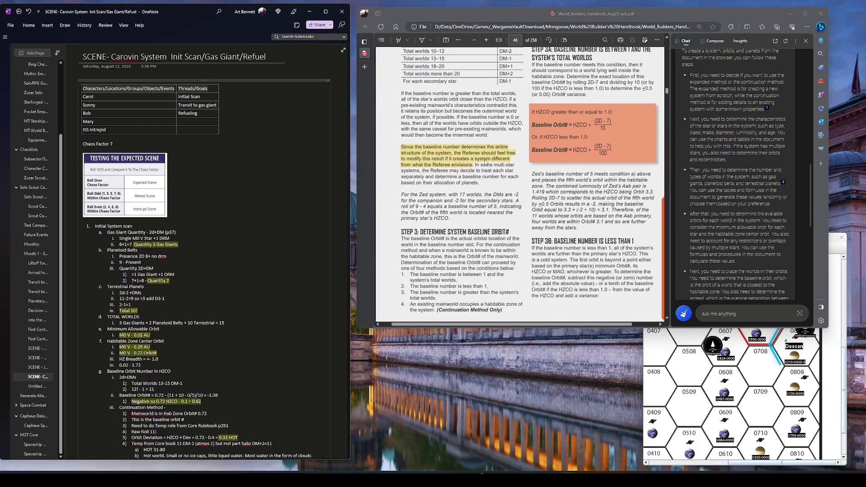
scroll(485, 161, up, 4)
scroll(485, 160, down, 4)
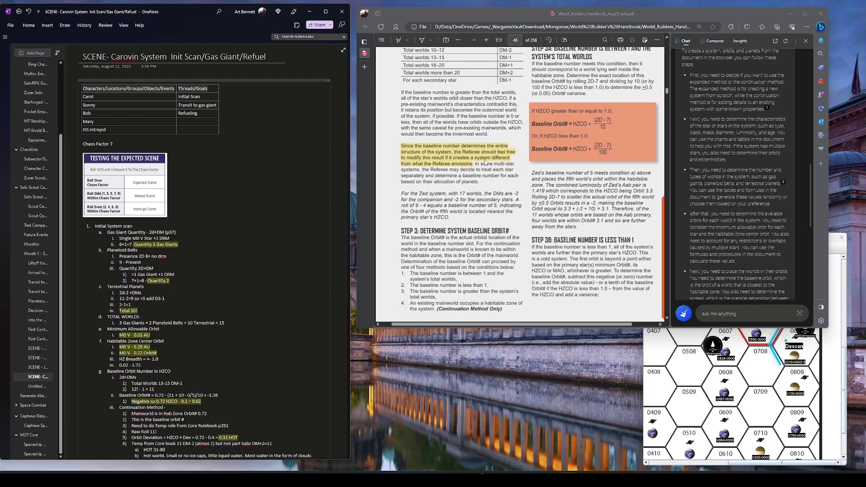
scroll(485, 162, down, 2)
scroll(485, 162, up, 2)
scroll(559, 207, down, 15)
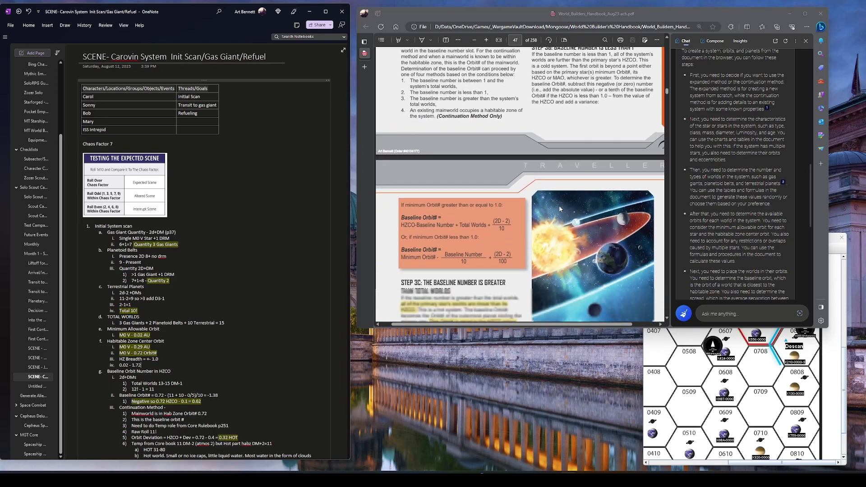
Step: Read the handbook's Step 3D on placing an existing mainworld at the baseline orbit alongside the Continuation Method notes
scroll(458, 162, down, 5)
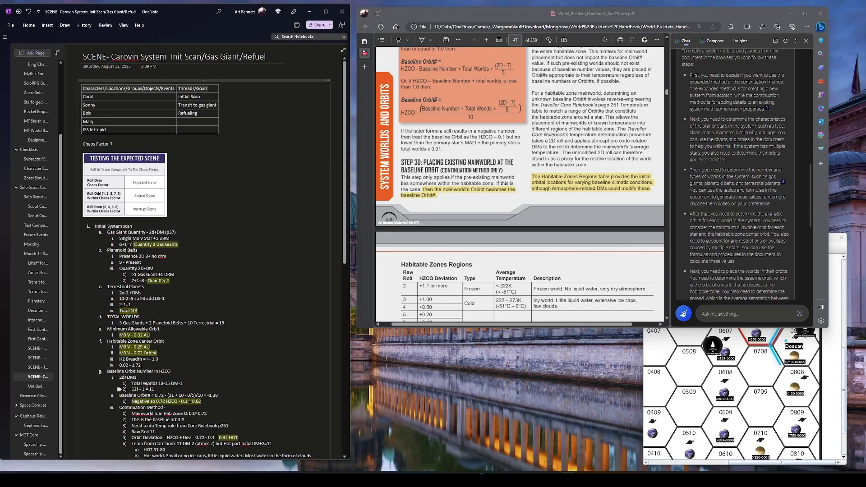
scroll(135, 389, down, 3)
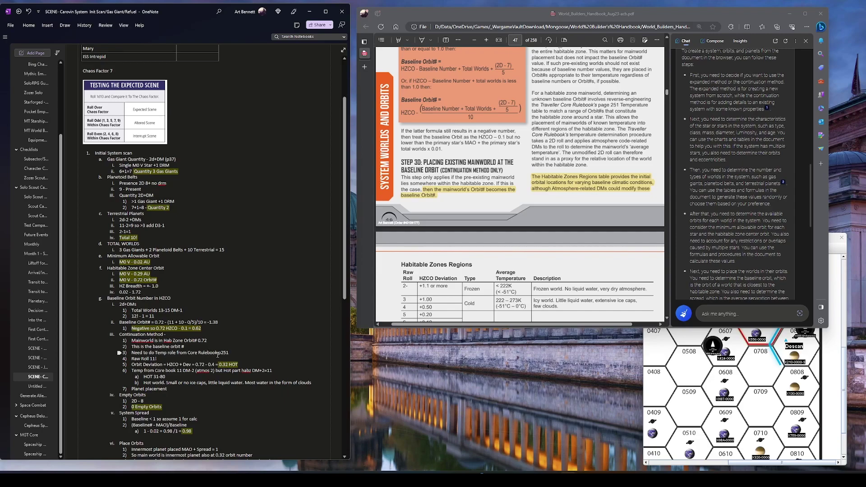
Step: Switch to the Traveller Core Rulebook and compare its World Temperature modifiers and Temperature table with the scene notes
click(218, 353)
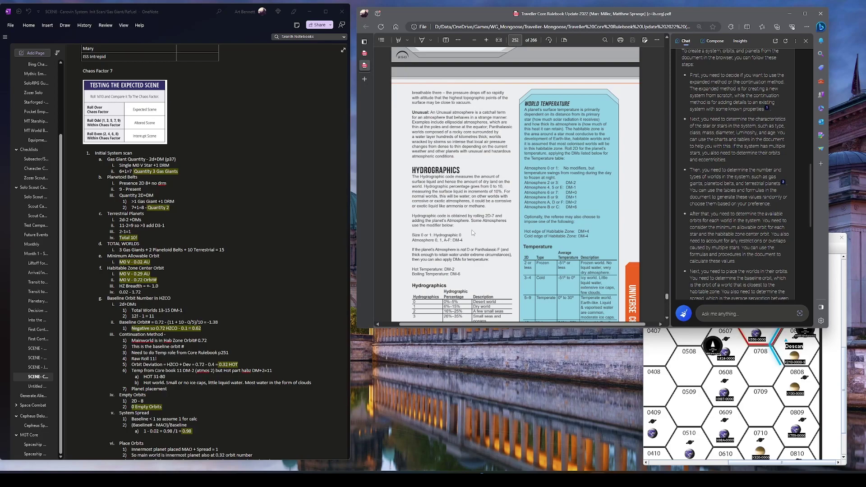
scroll(480, 224, down, 2)
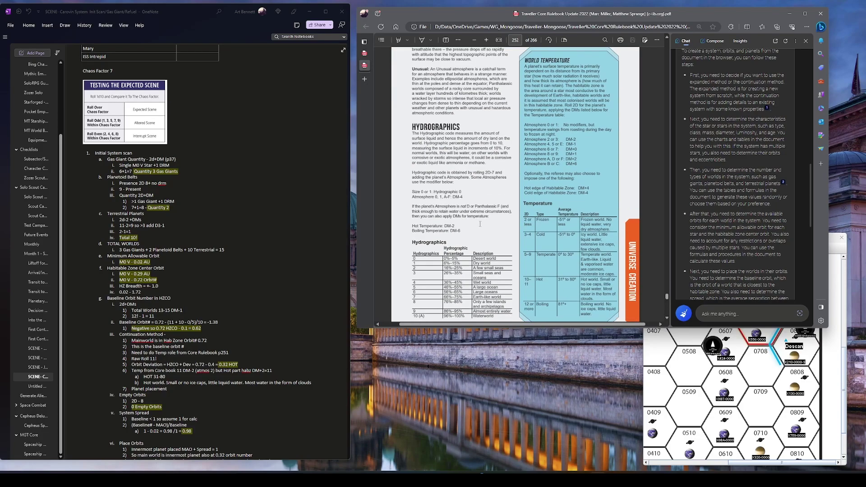
scroll(480, 224, down, 2)
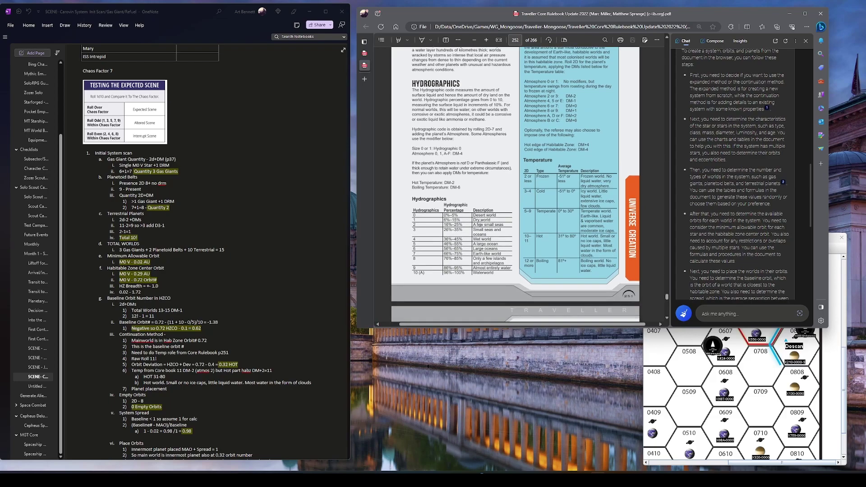
scroll(480, 224, up, 2)
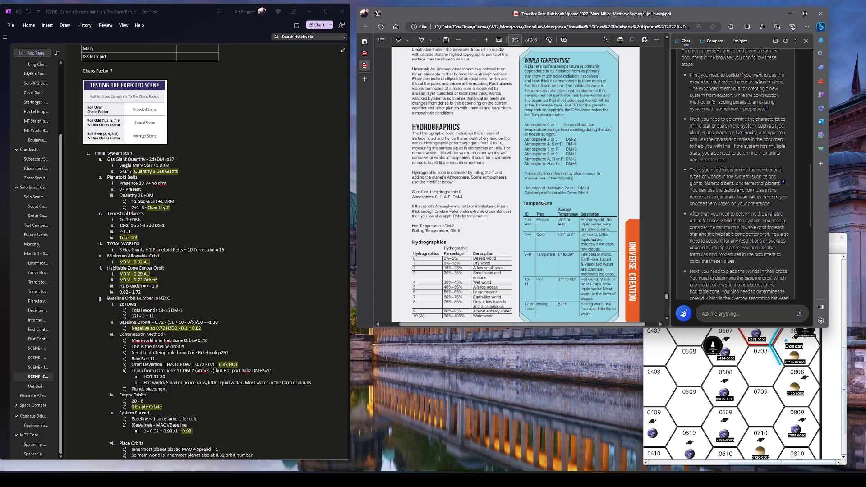
scroll(516, 184, down, 2)
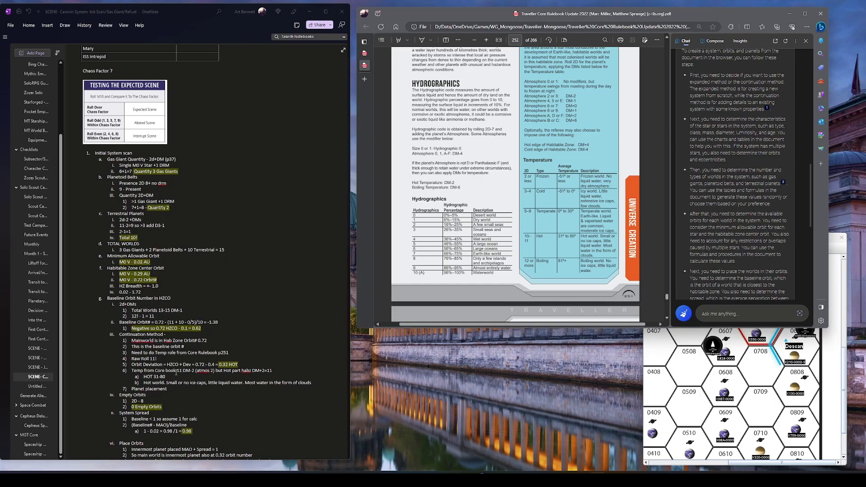
scroll(147, 313, down, 5)
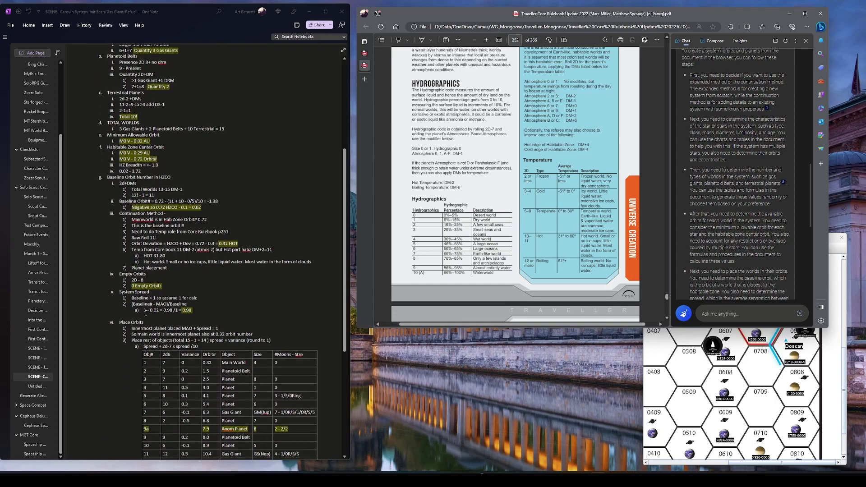
scroll(145, 313, up, 2)
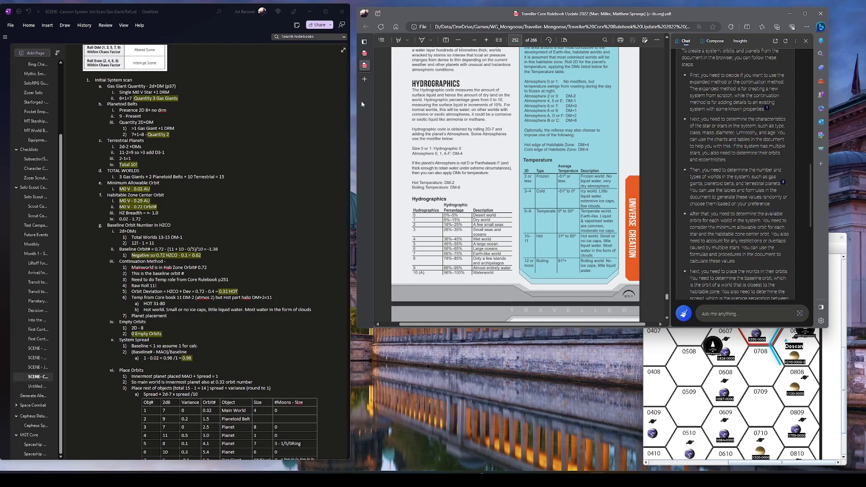
Step: Back in the World Builder's Handbook, highlight in yellow the passage below the Habitable Zones Regions table about a raw roll of 8
click(379, 53)
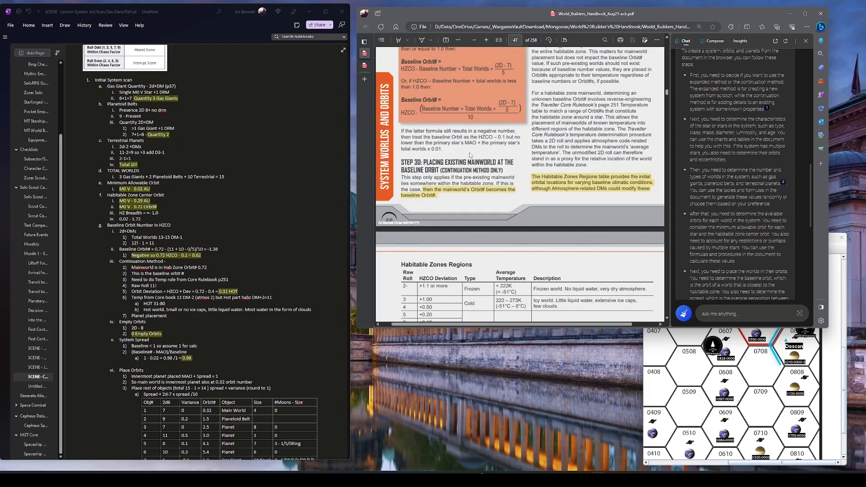
scroll(469, 152, down, 3)
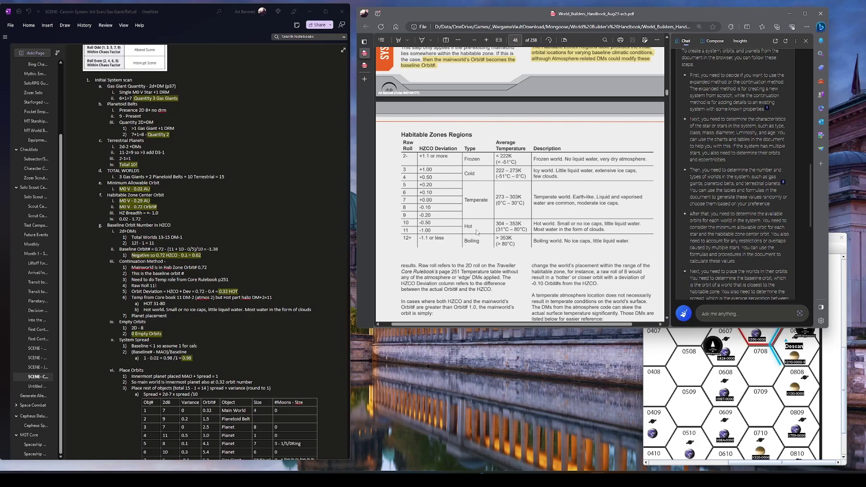
scroll(477, 232, down, 4)
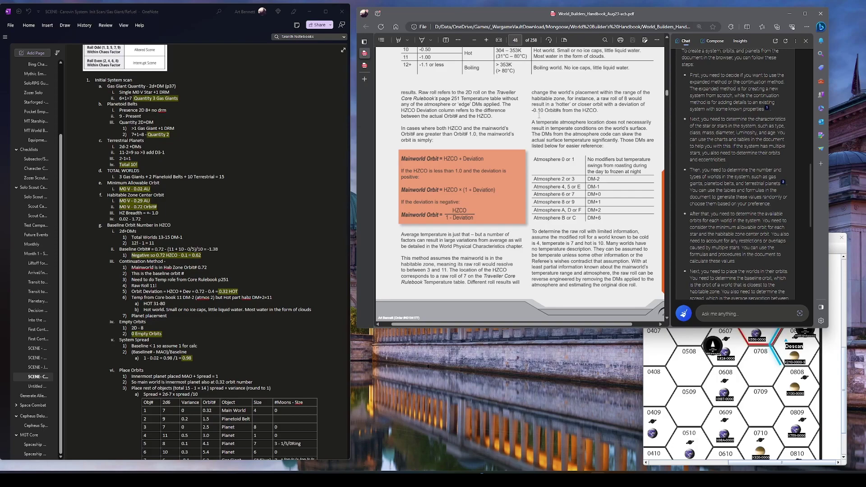
drag(531, 93, 598, 110)
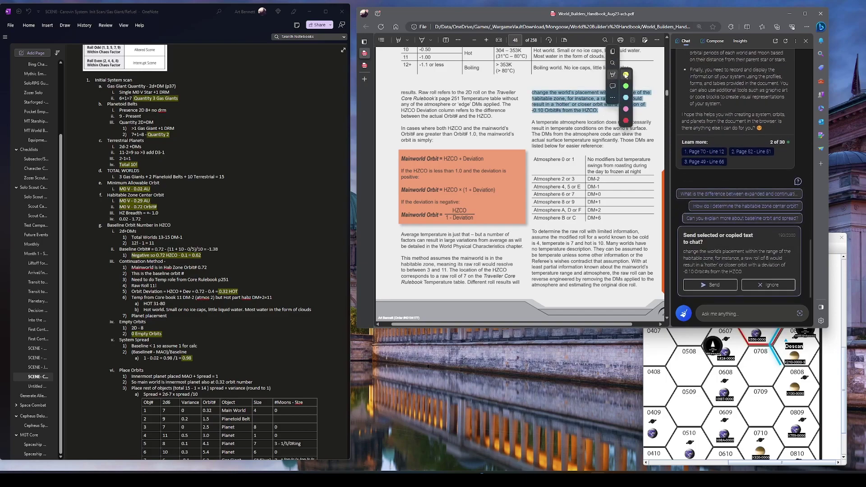
click(614, 78)
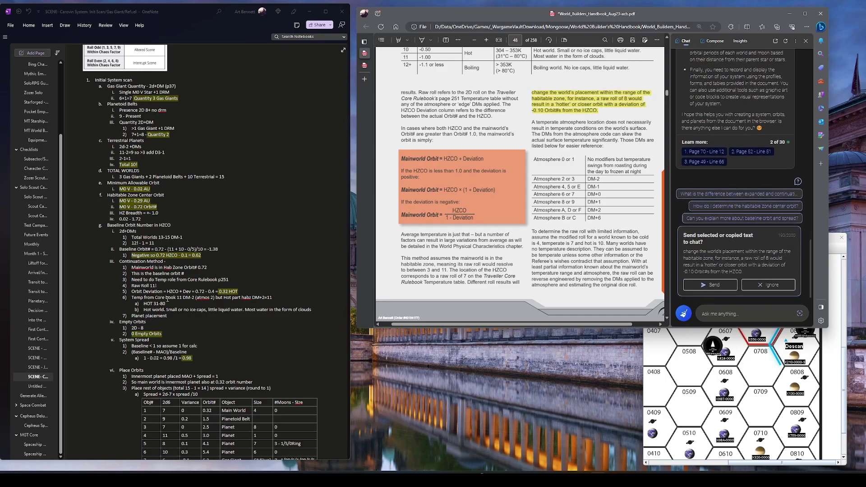
Step: In the OneNote scene notes, add the item "11-7=4 x 0.1 = 0.4" below the Raw Roll line under Continuation Method
click(159, 285)
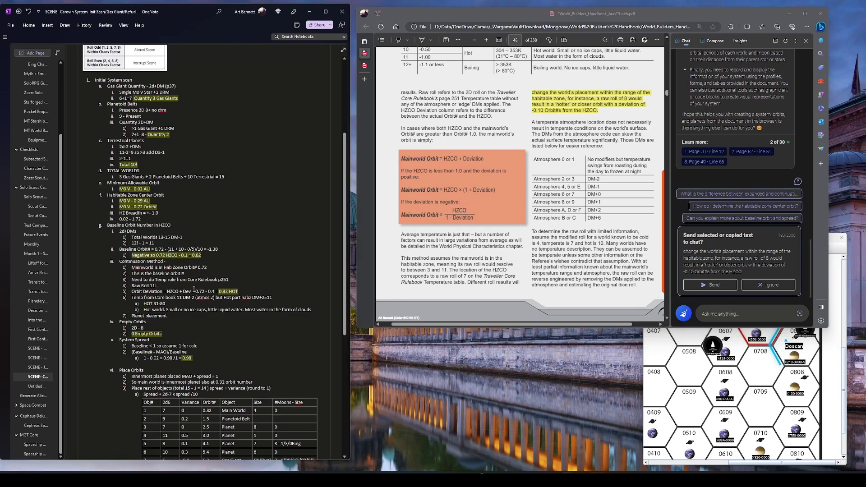
key(Return)
text(11)
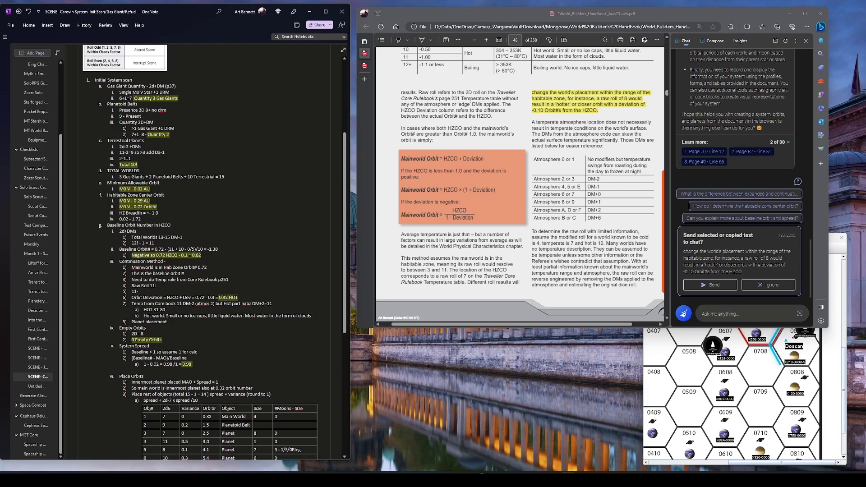
text(-7=4)
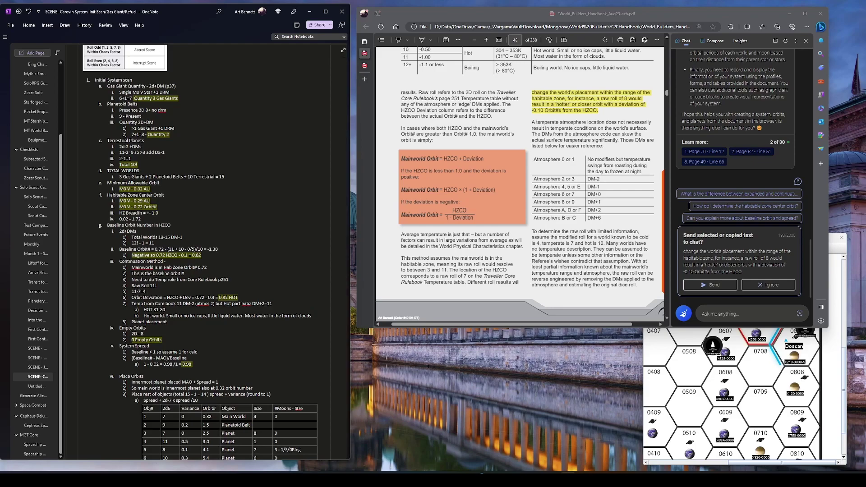
text(x)
text( 0.1 =)
text( 0.1)
text(4)
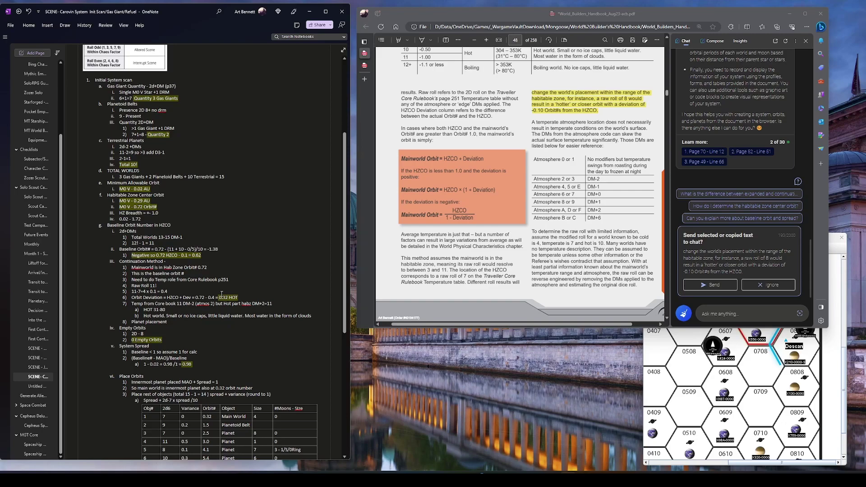
Step: Highlight the "0.02 - 1.72" item under Habitable Zone Center Orbit in yellow
scroll(399, 149, up, 2)
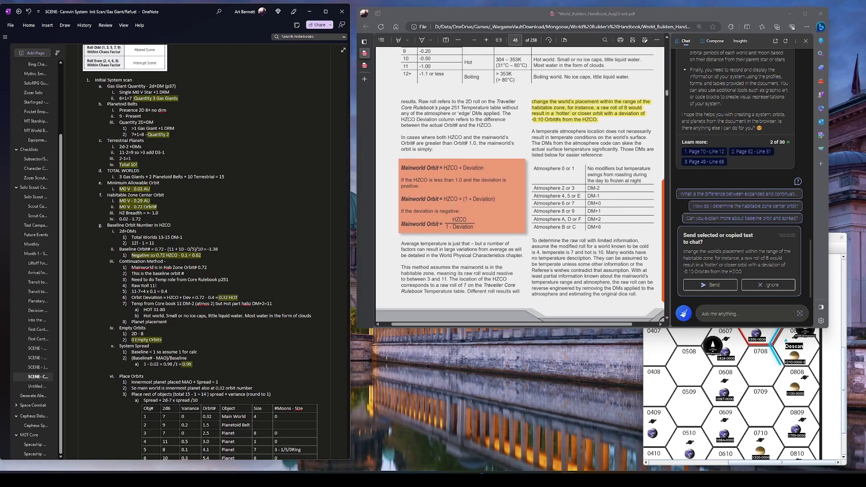
scroll(452, 206, down, 1)
click(167, 292)
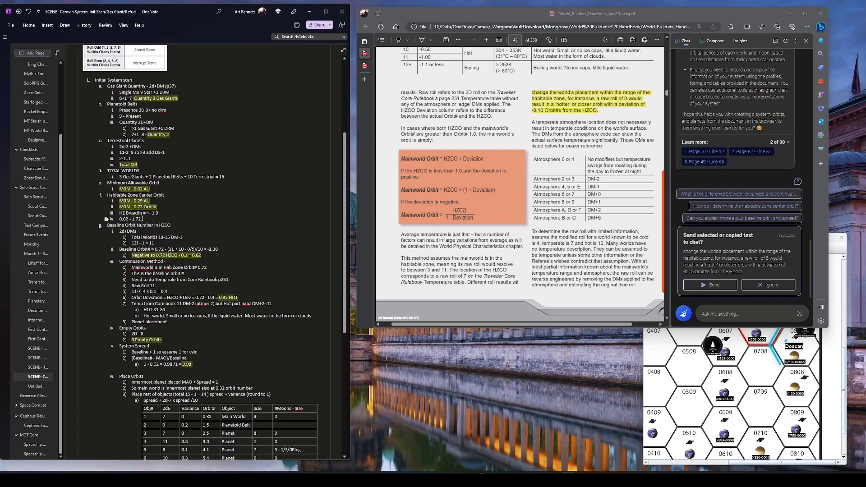
drag(142, 219, 119, 219)
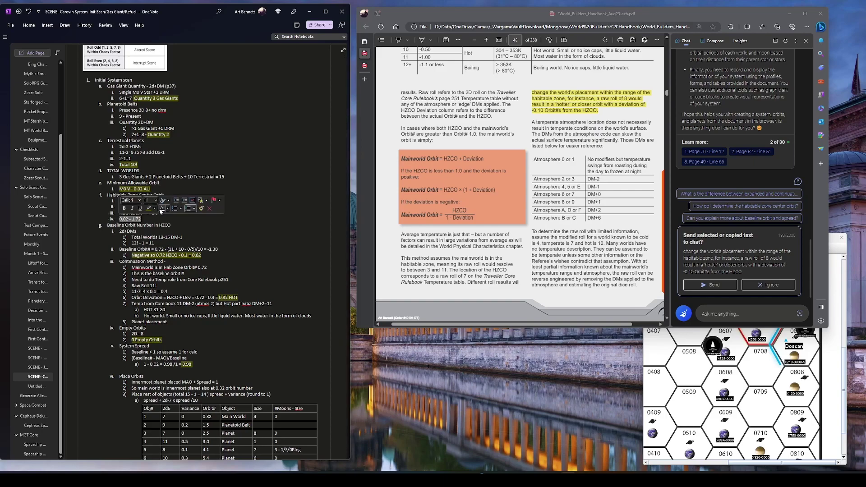
click(149, 208)
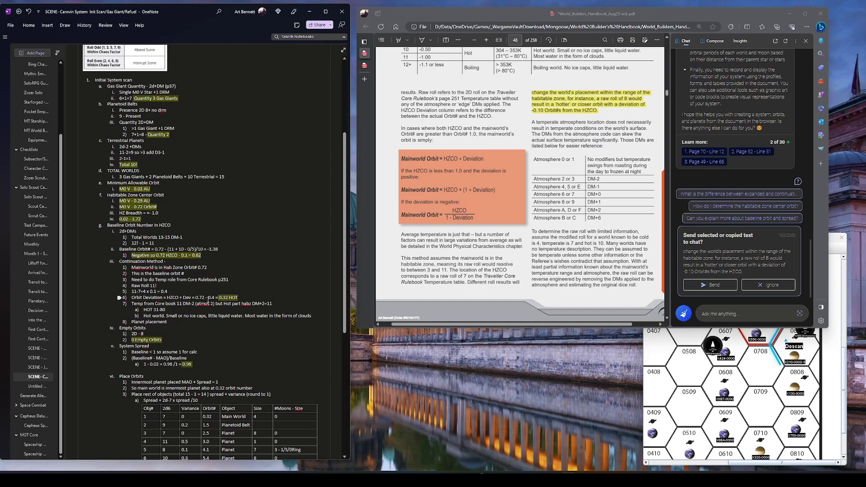
Step: Recheck the Hot entry and atmosphere modifiers of the Core Rulebook's Temperature table against the mainworld temperature notes
scroll(227, 297, down, 2)
scroll(228, 297, down, 1)
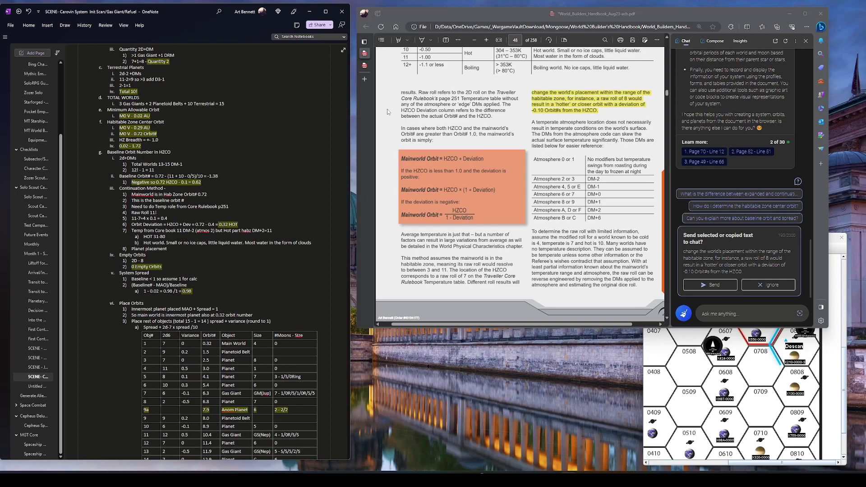
click(364, 65)
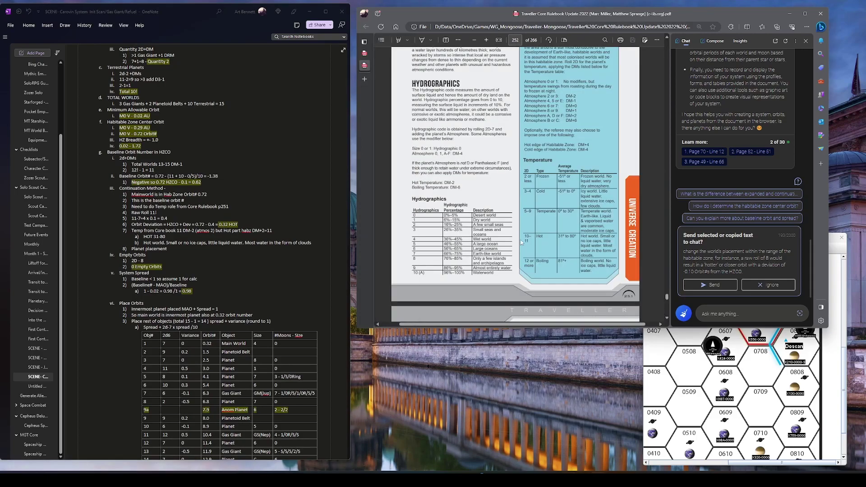
scroll(567, 246, up, 1)
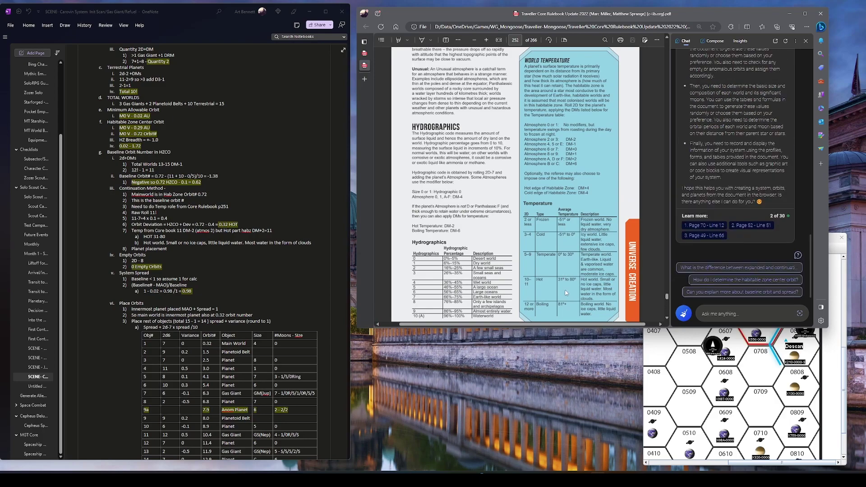
scroll(565, 292, down, 2)
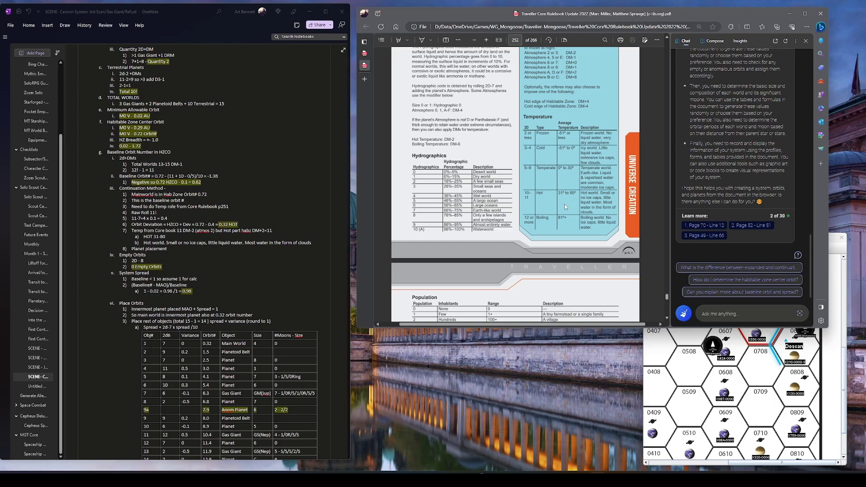
Step: Return to the World Builder's Handbook and read the mainworld placement and Step 4 Empty Orbits rules on page 49
key(ctrl+shift+t)
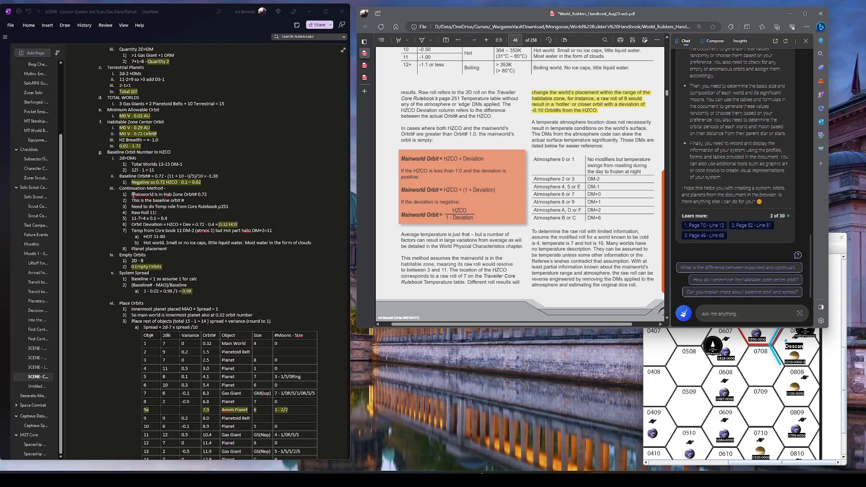
scroll(143, 261, up, 3)
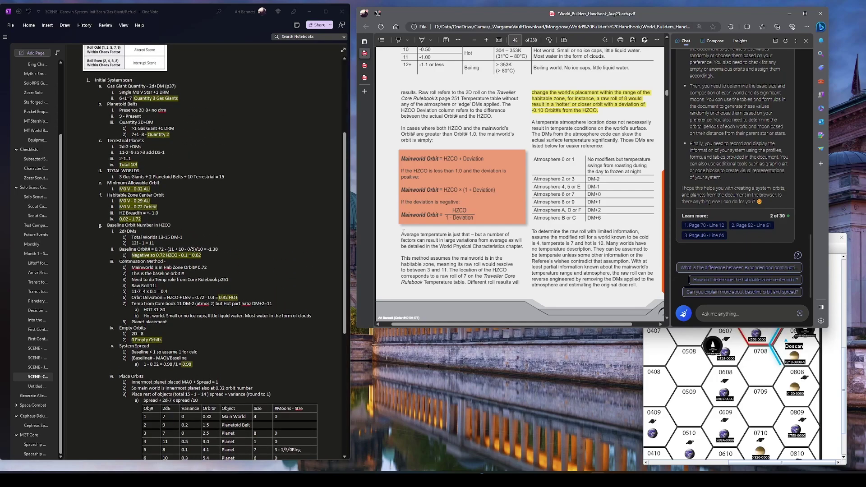
scroll(198, 267, down, 8)
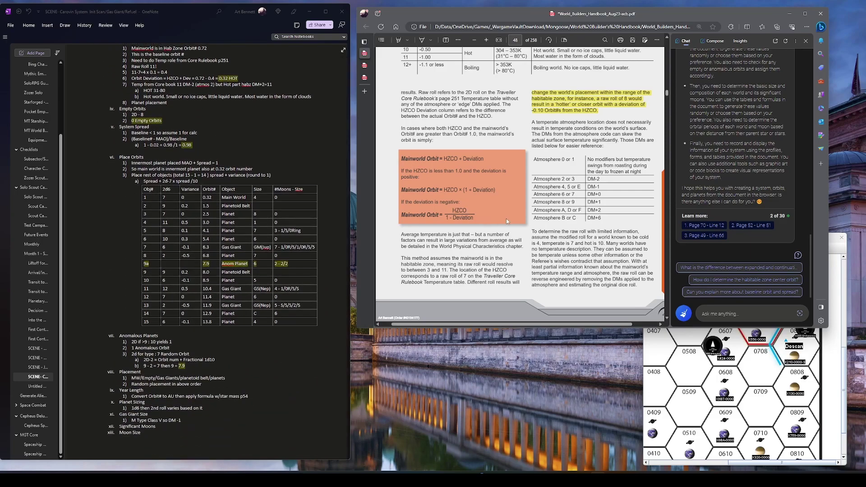
scroll(517, 213, down, 3)
scroll(517, 213, down, 5)
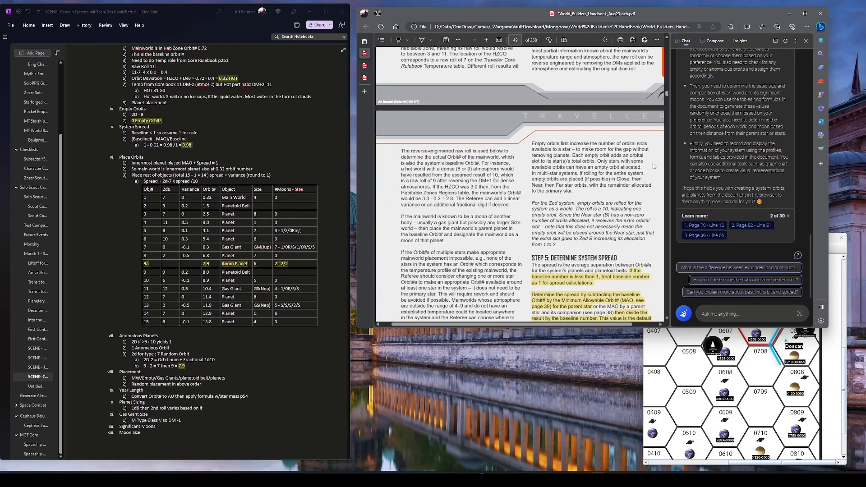
scroll(575, 190, down, 8)
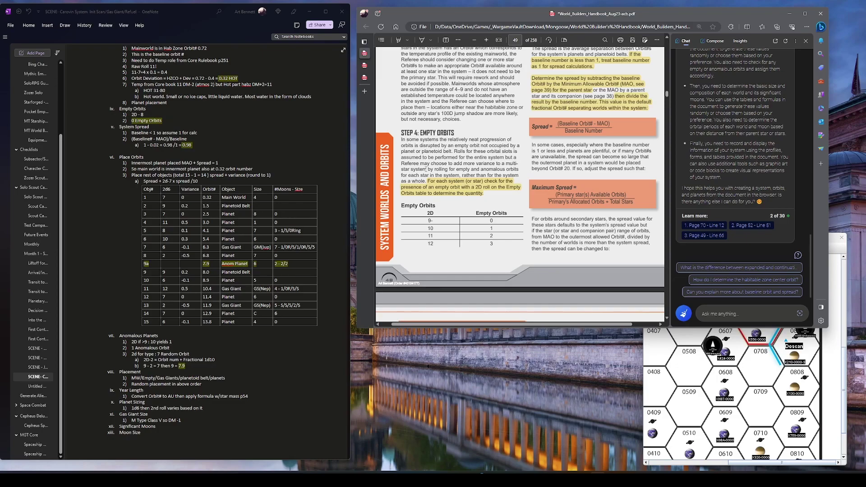
scroll(426, 170, up, 4)
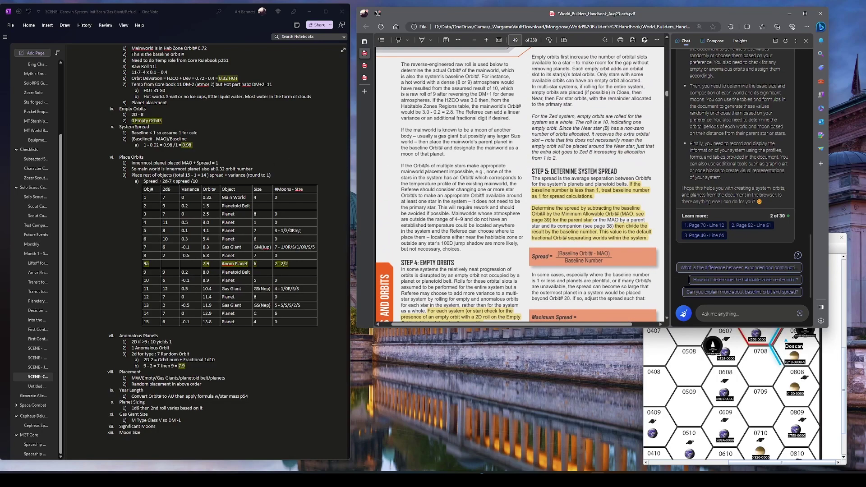
Step: Review the Place Orbits table in the scene notes alongside the handbook's Step 5 system spread formulas
scroll(426, 170, down, 1)
scroll(197, 150, down, 3)
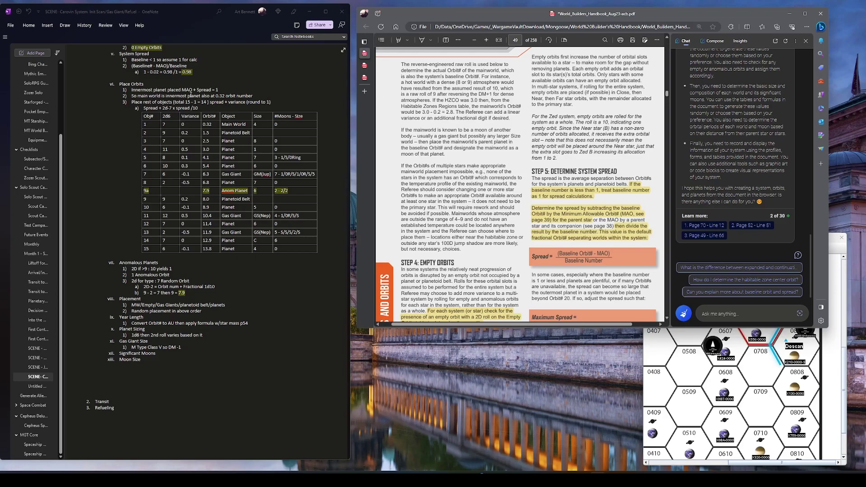
scroll(474, 174, down, 3)
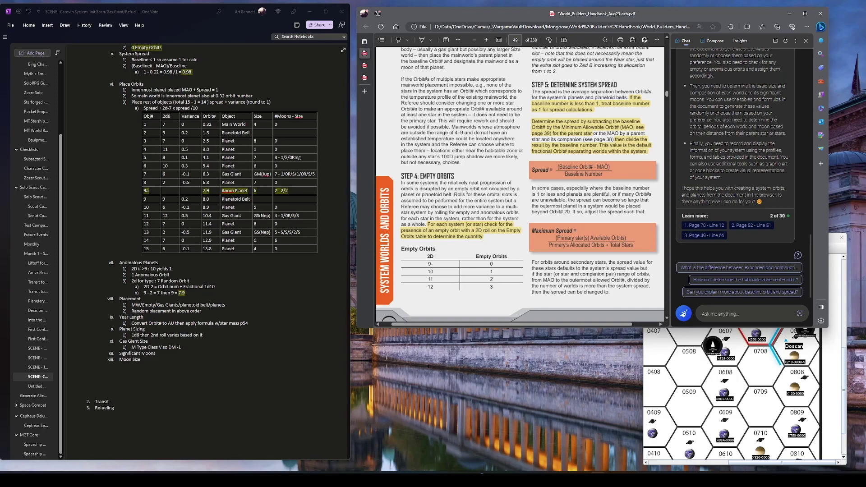
scroll(516, 164, up, 4)
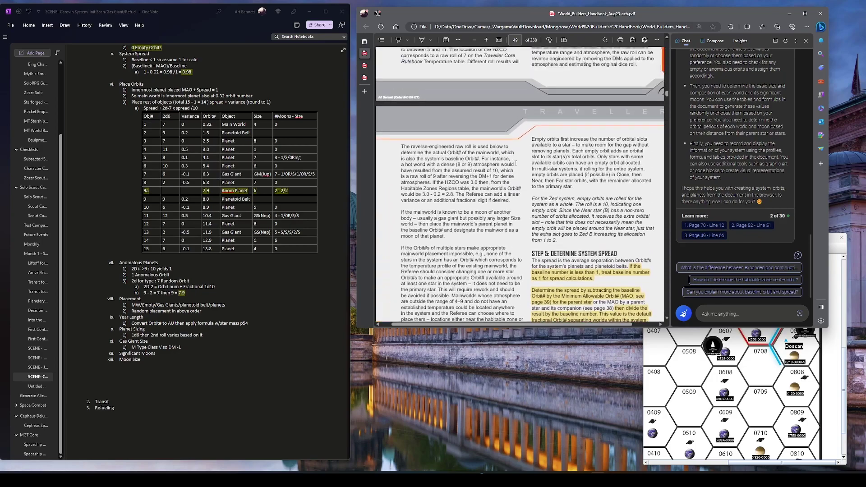
Step: Read the handbook's Step 6 Placing Orbit#s formulas and the Step 7 Add Anomalous Planets tables on pages 50 and 51
scroll(516, 163, down, 5)
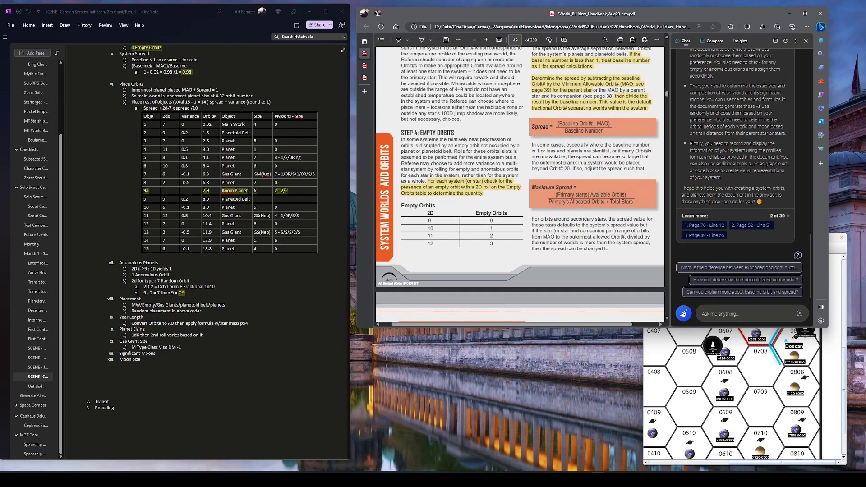
scroll(572, 150, down, 10)
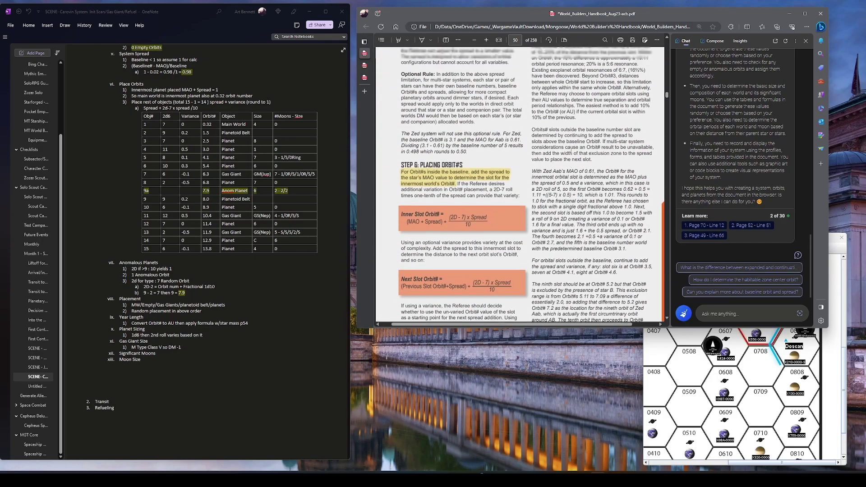
scroll(571, 150, up, 1)
scroll(571, 150, down, 2)
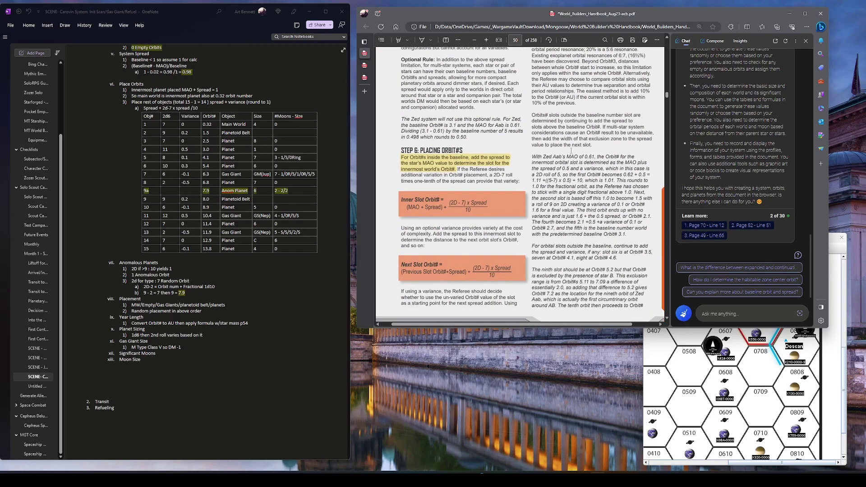
scroll(571, 151, down, 10)
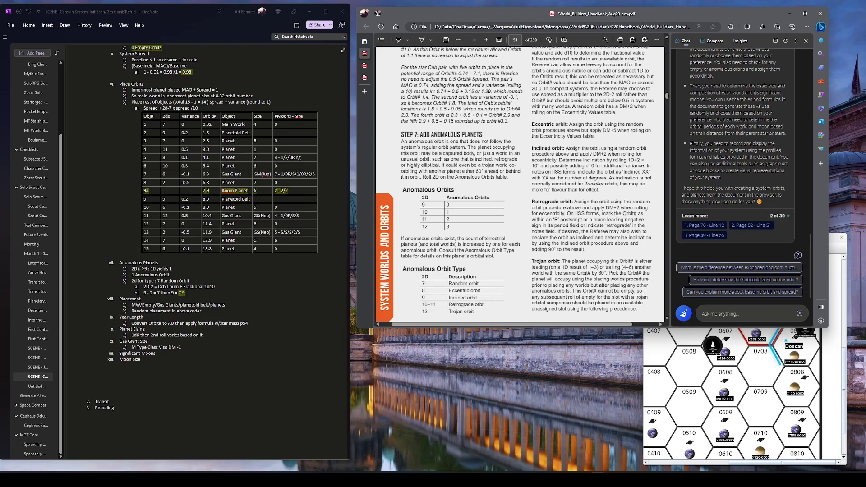
scroll(499, 254, up, 3)
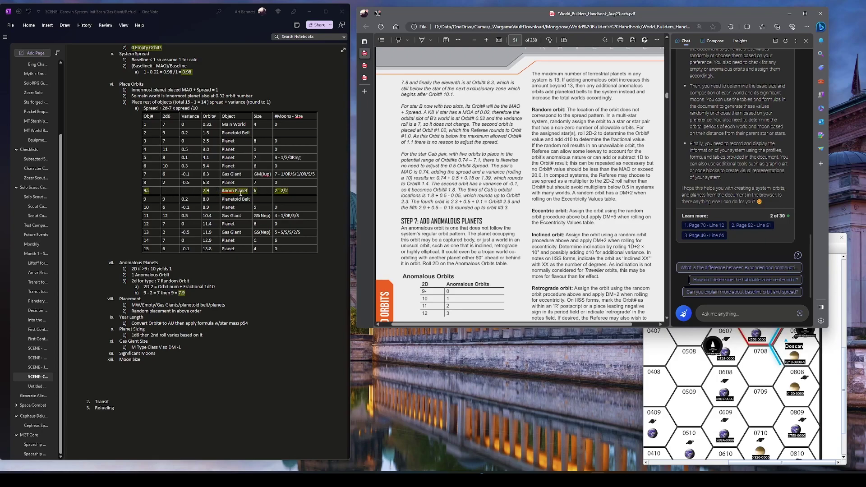
Step: Read the Step 8 Placing Worlds rules and the Zed system's completed orbit slot table on pages 52 and 53
scroll(487, 188, down, 10)
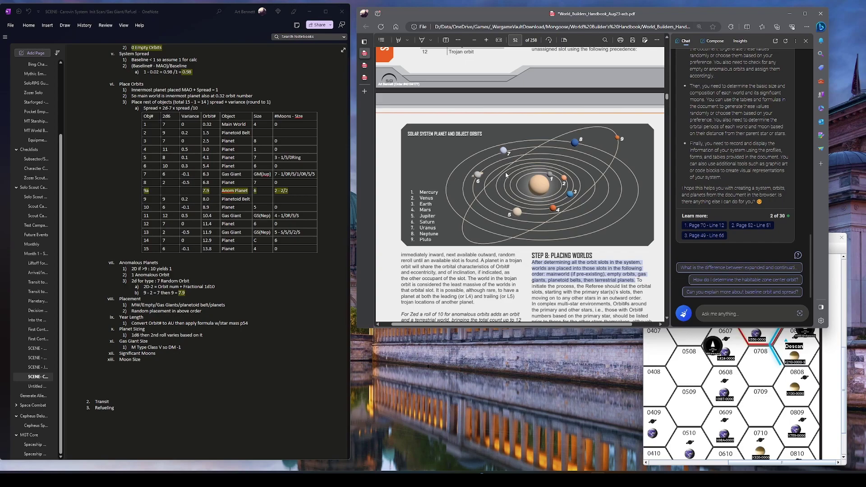
scroll(507, 175, down, 3)
scroll(506, 175, down, 1)
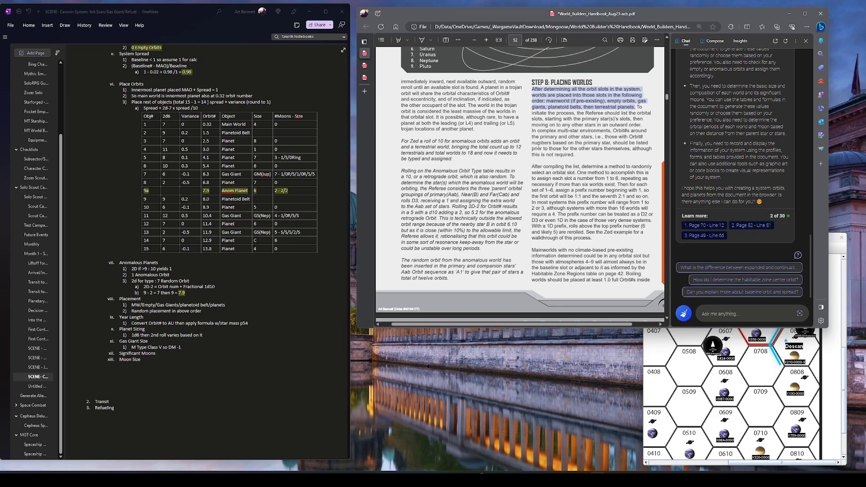
scroll(539, 146, down, 1)
scroll(539, 147, down, 5)
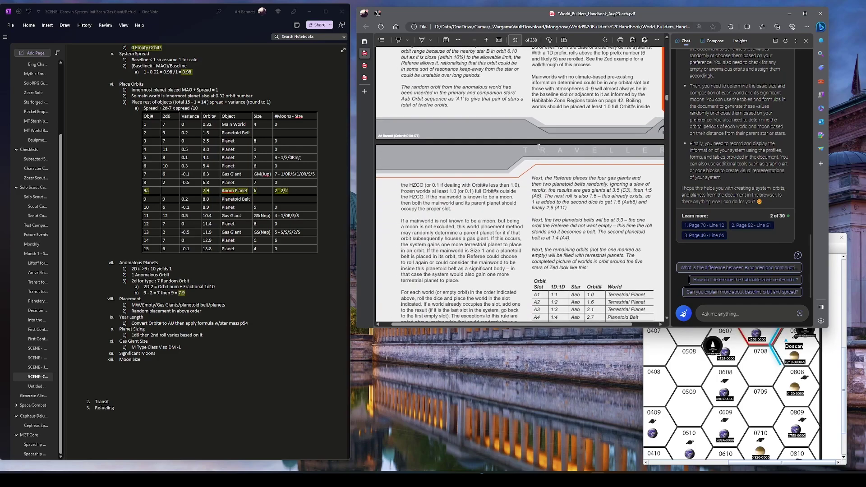
scroll(539, 147, down, 2)
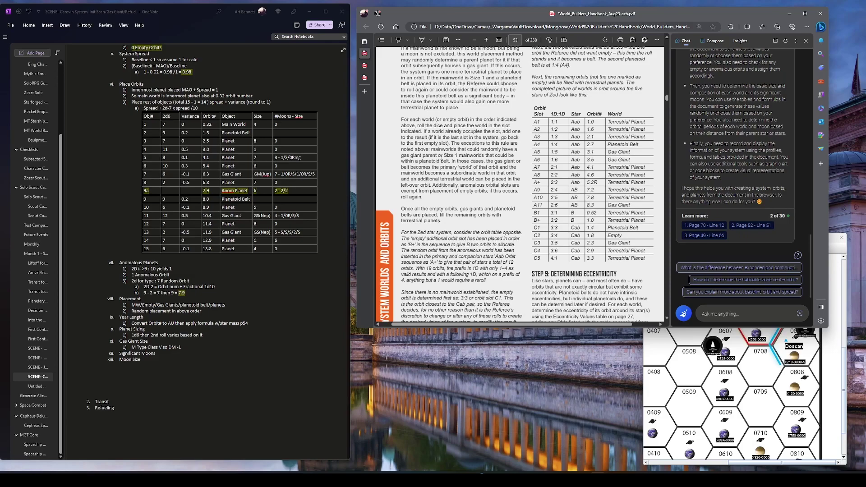
Step: Read the Step 9 eccentricity rules and the single-star orbital period formula on page 54
scroll(440, 155, down, 2)
scroll(447, 152, down, 2)
scroll(448, 153, up, 4)
scroll(449, 156, down, 4)
scroll(449, 155, down, 4)
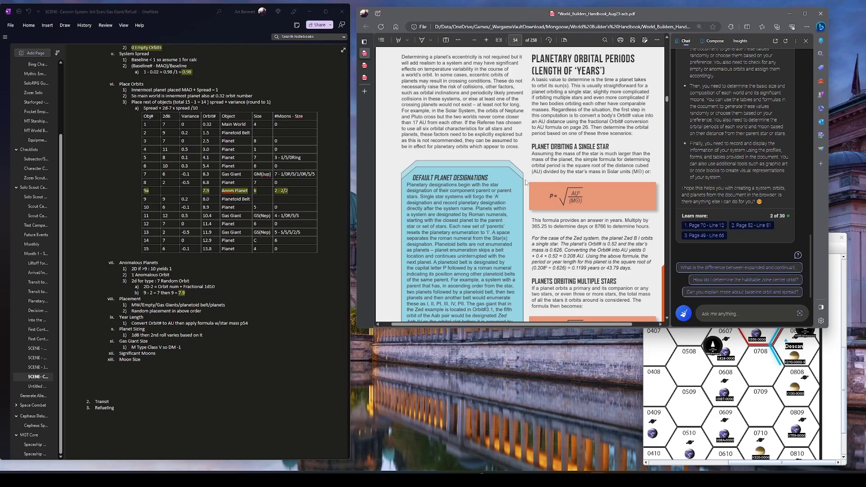
Step: Review the Basic Terrestrial World Size and Terrestrial World Sizing tables on page 55
scroll(578, 195, down, 10)
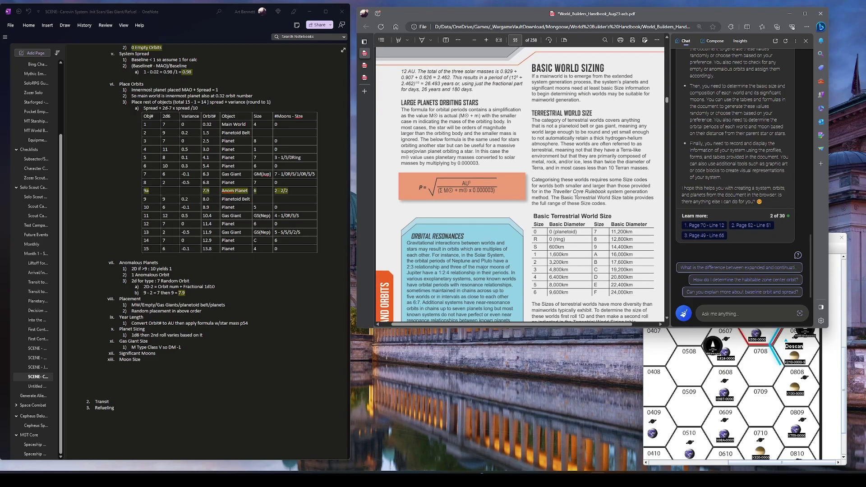
scroll(556, 115, down, 3)
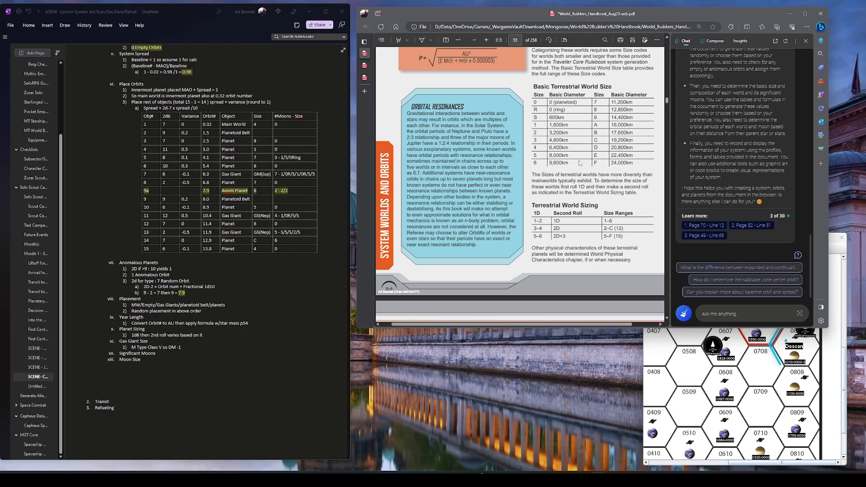
scroll(580, 163, up, 1)
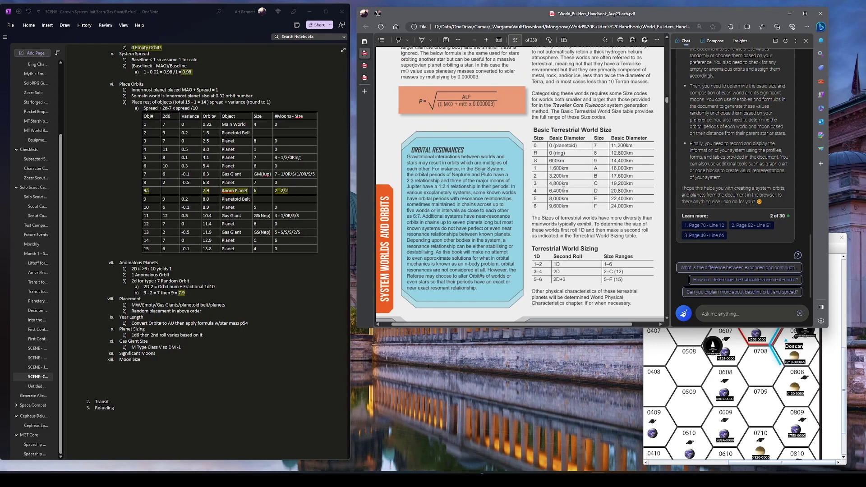
scroll(566, 224, up, 2)
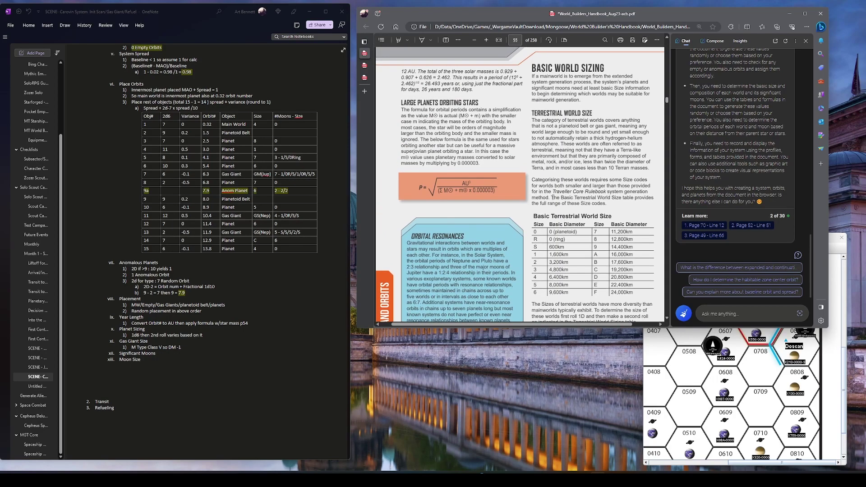
scroll(534, 182, down, 2)
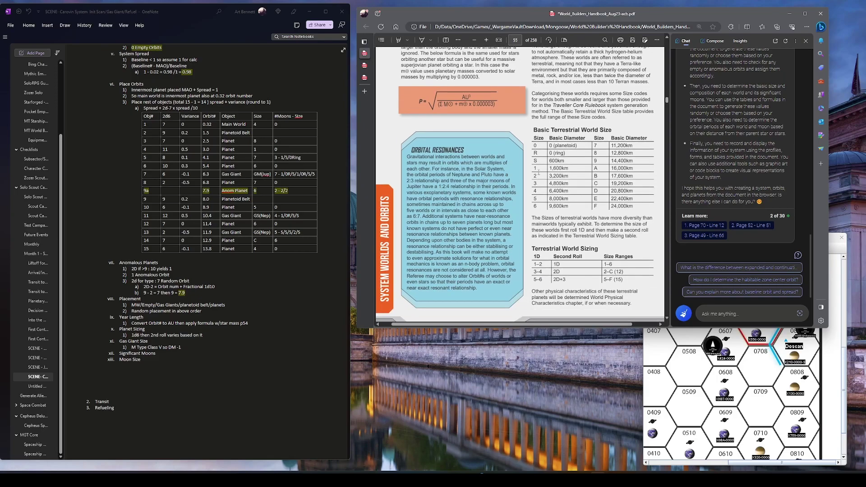
scroll(617, 161, down, 2)
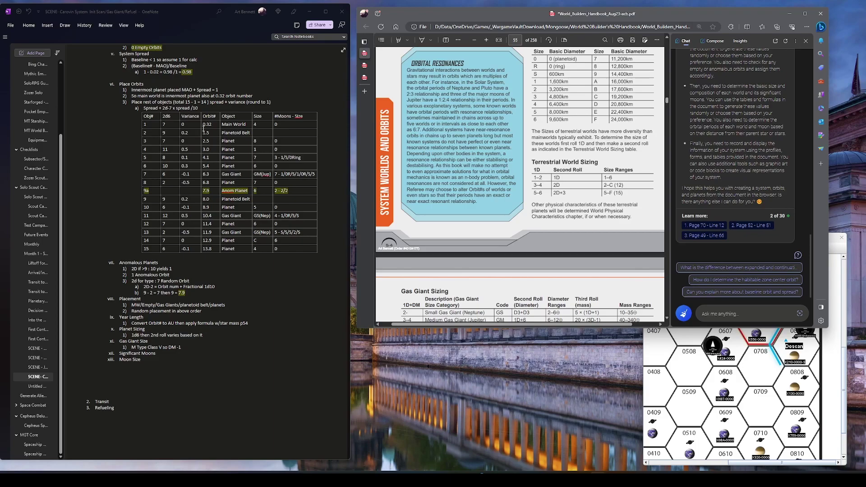
Step: Compare the habitable zone range in the scene notes with the objects listed in the Place Orbits table
scroll(203, 130, up, 3)
scroll(194, 122, down, 2)
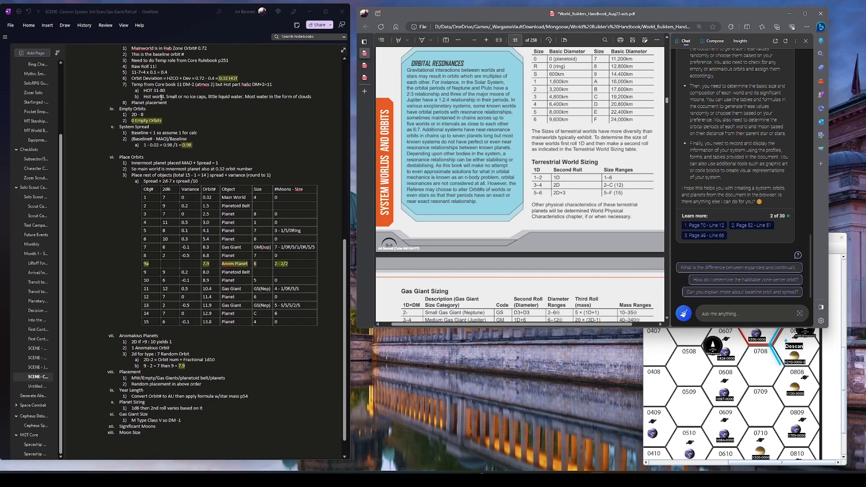
scroll(181, 112, up, 2)
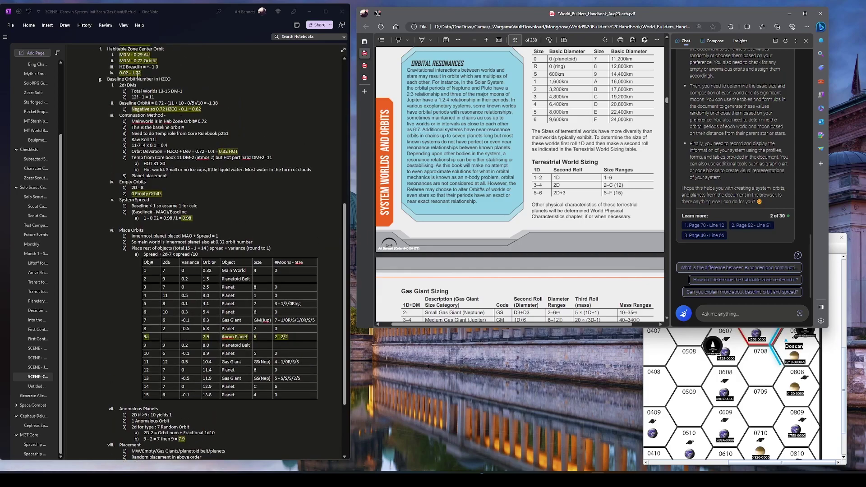
scroll(216, 218, down, 4)
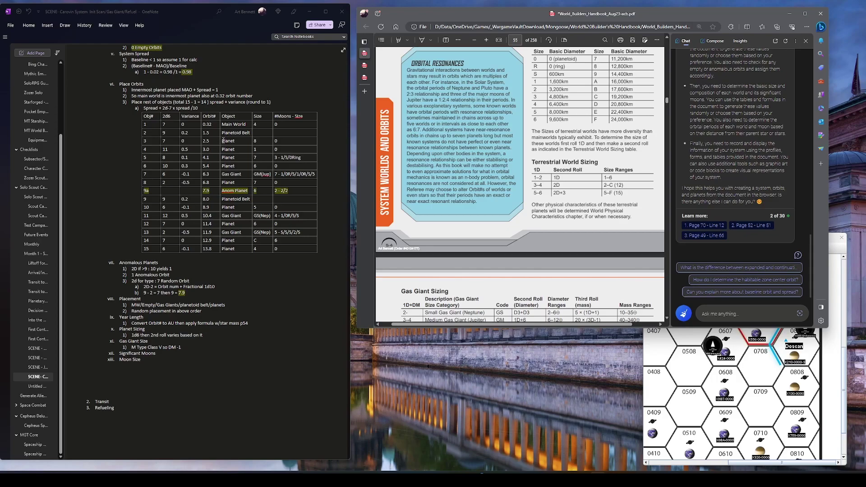
Step: Review the Gas Giant Sizing and Significant Moon Quantity tables on page 56 alongside object 14's moon entry in the notes
scroll(396, 176, down, 5)
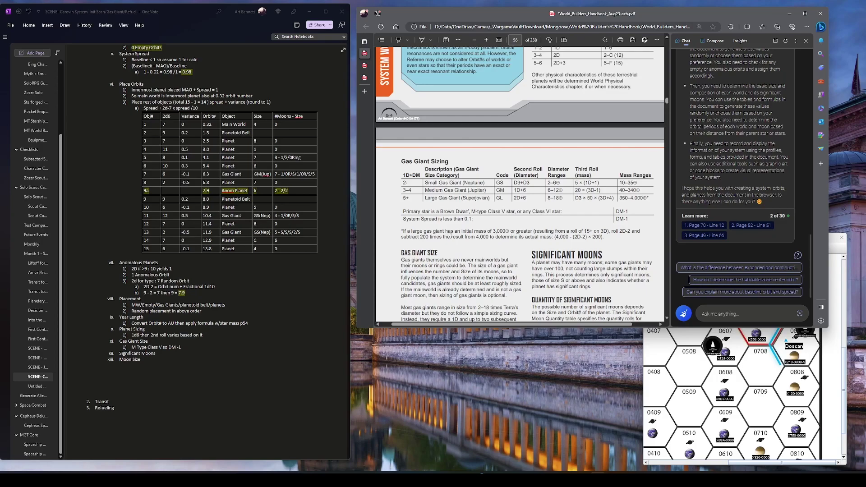
scroll(480, 207, down, 4)
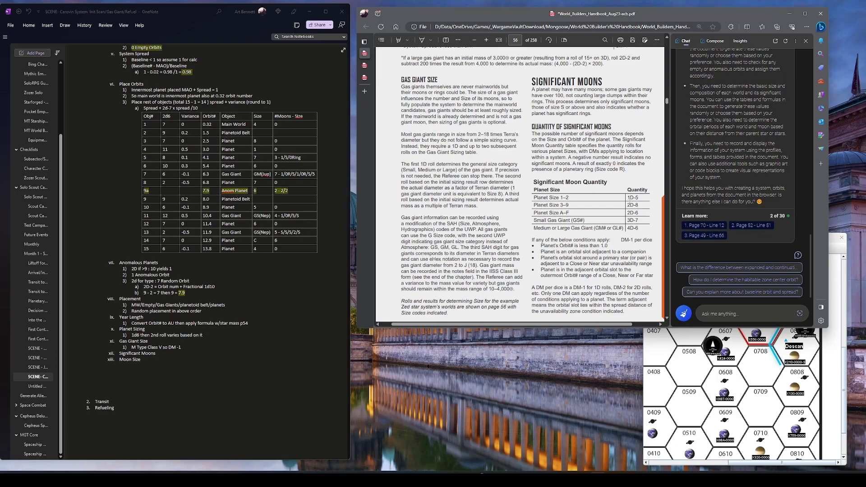
click(291, 243)
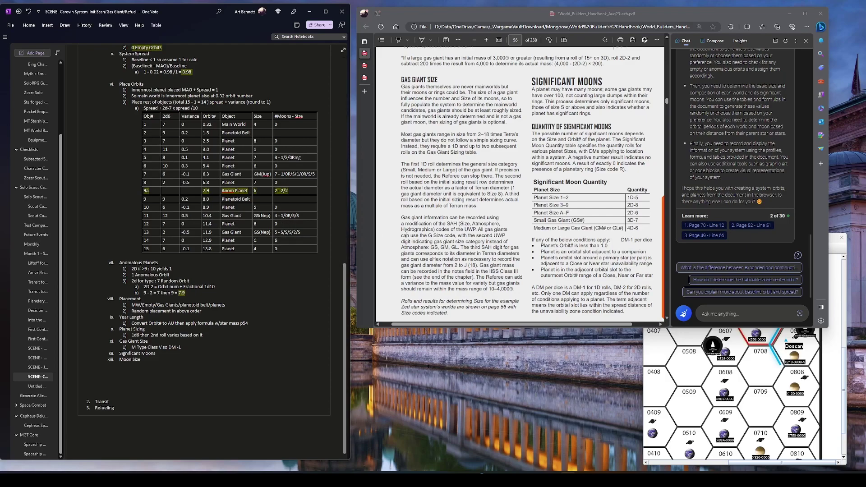
Step: Examine the Zed system's size and moon roll examples on page 57, rechecking the Significant Moon Quantity conditions on page 56
scroll(517, 216, down, 5)
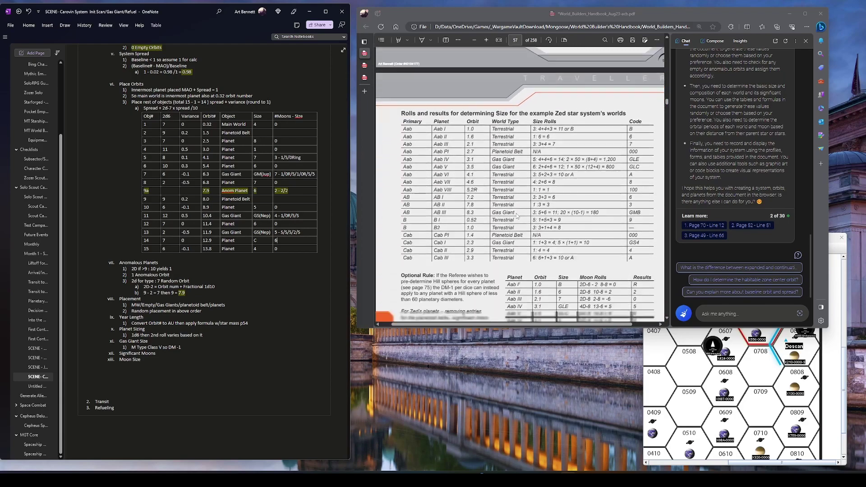
scroll(518, 217, down, 1)
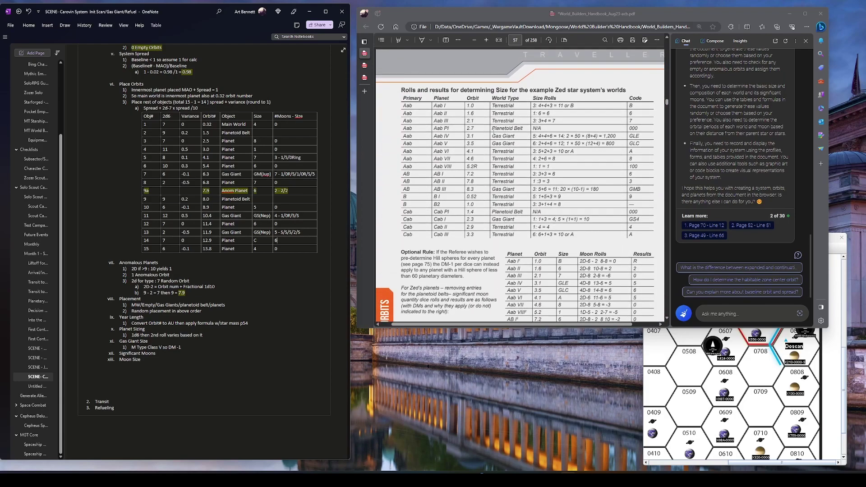
scroll(472, 158, down, 5)
scroll(472, 156, down, 3)
scroll(472, 156, up, 15)
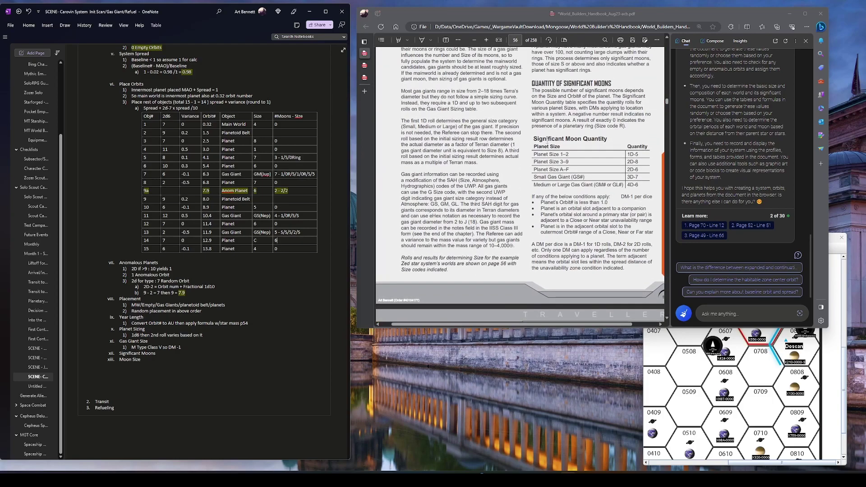
scroll(569, 203, down, 12)
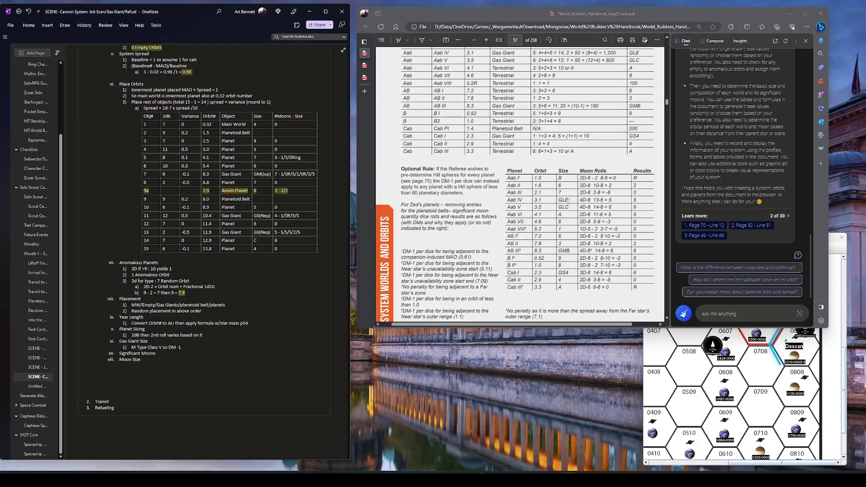
Step: Read the Significant Moon Sizing and Gas Giant Special Moon Sizing rules on page 58 against object 7's moon entry
scroll(569, 201, down, 10)
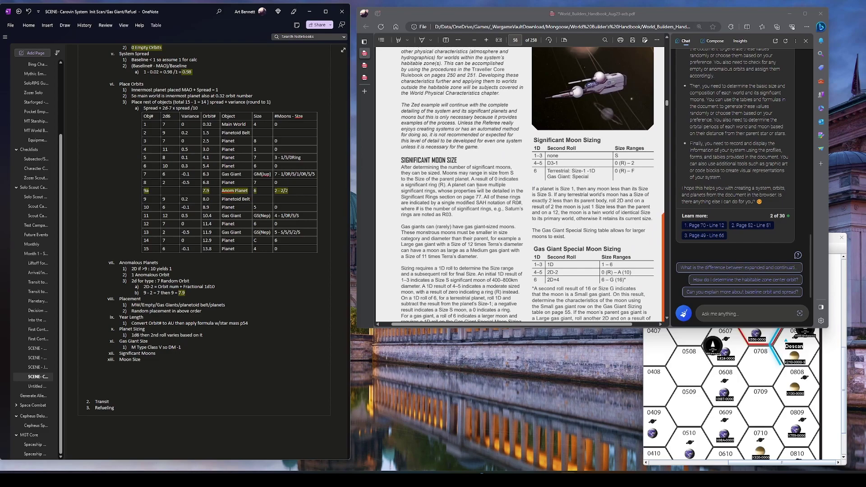
scroll(477, 186, down, 2)
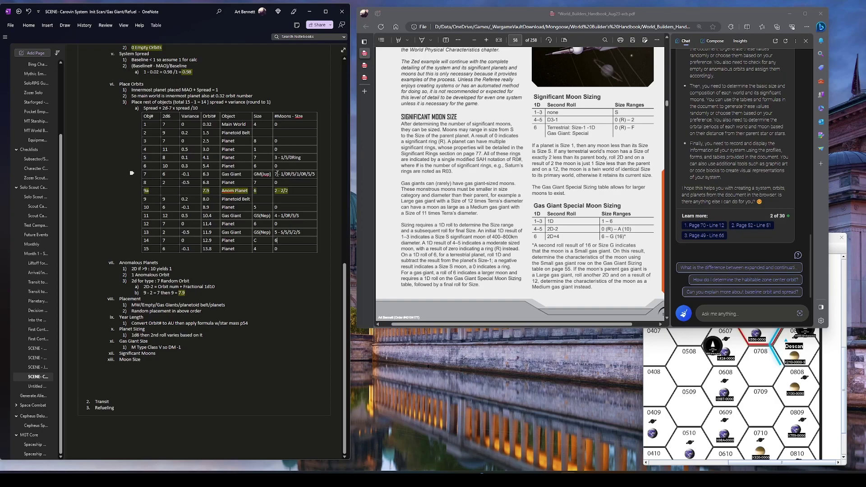
click(315, 174)
scroll(561, 202, down, 5)
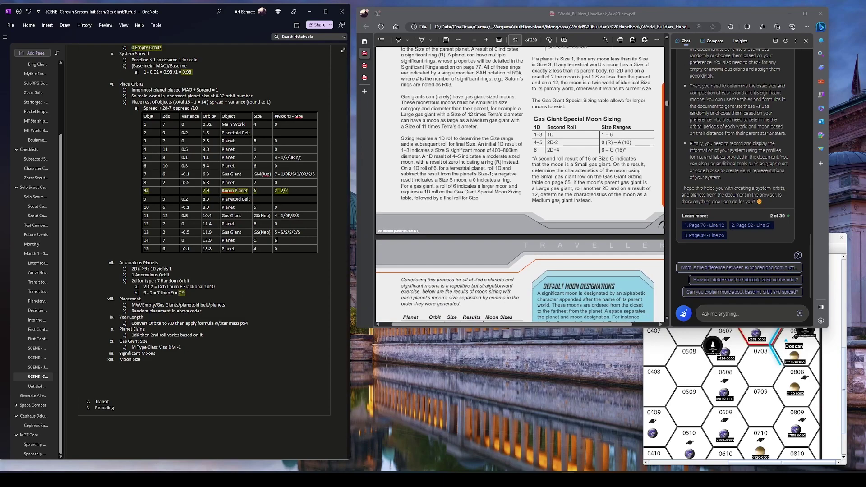
Step: Read the handbook's insignificant moons, Planetary System Profile and Mainworld Candidate sections on pages 59 and 60
scroll(560, 201, down, 5)
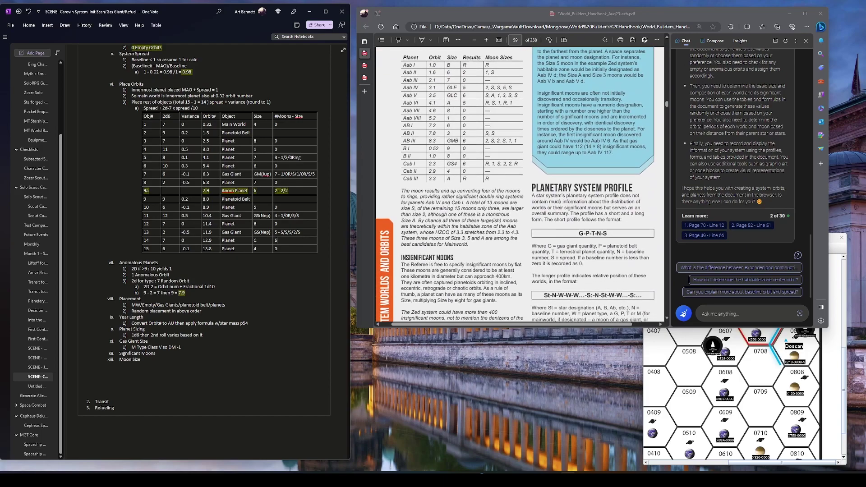
scroll(560, 202, up, 1)
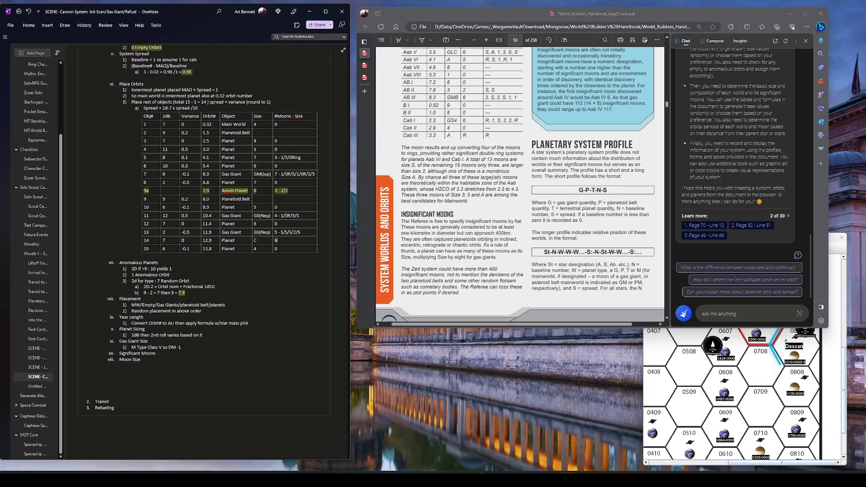
scroll(489, 228, down, 5)
scroll(489, 228, down, 3)
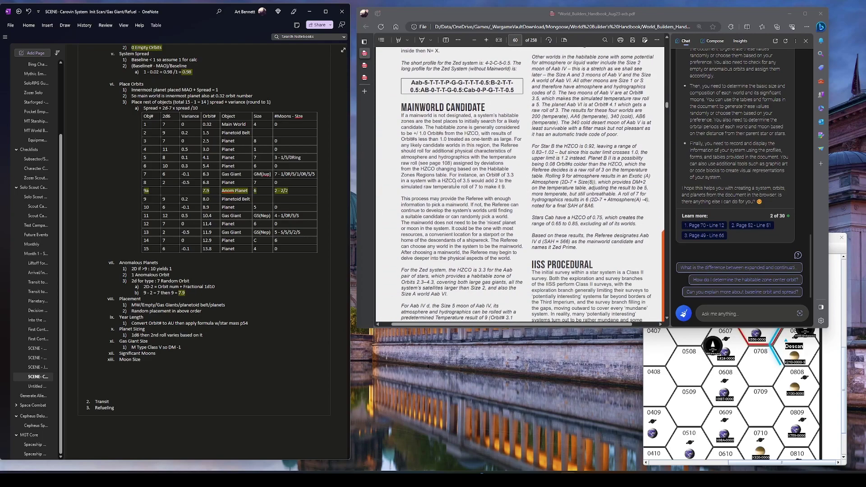
Step: View the blank IISS survey form on page 62, then go back to the Initial system scan section of the scene notes
scroll(457, 193, down, 8)
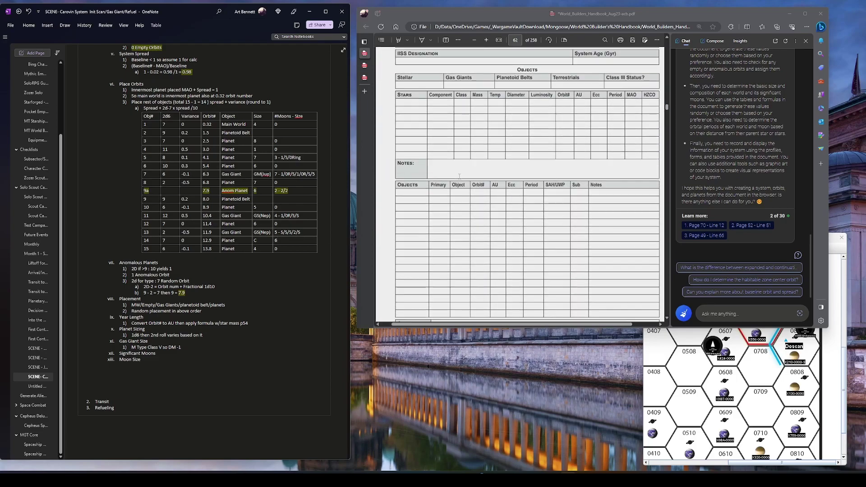
scroll(448, 147, down, 2)
scroll(448, 146, up, 2)
click(455, 124)
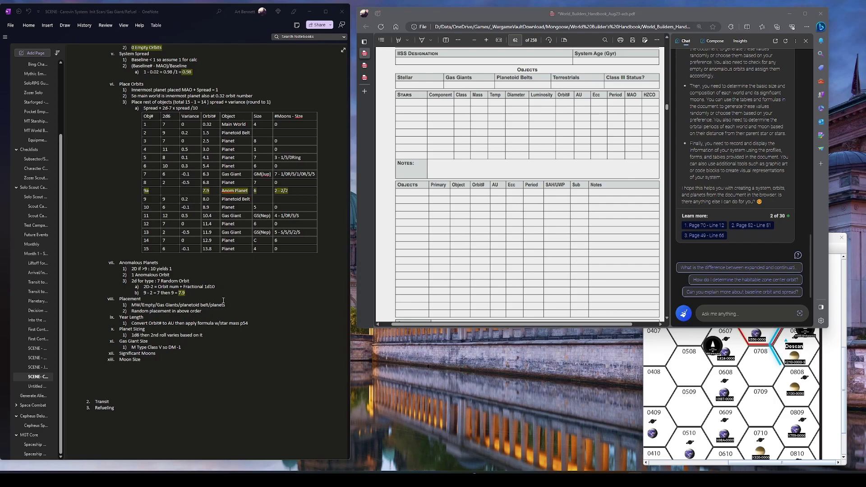
scroll(223, 301, up, 5)
scroll(223, 300, up, 5)
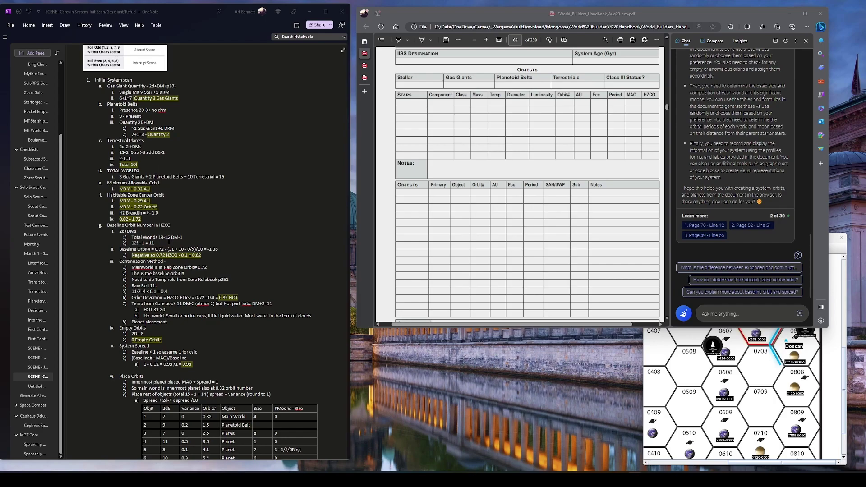
Step: Review the orbit table and remaining items in the scene notes, then switch to the Rim Expeditions PDF and view its contents list
scroll(235, 244, down, 6)
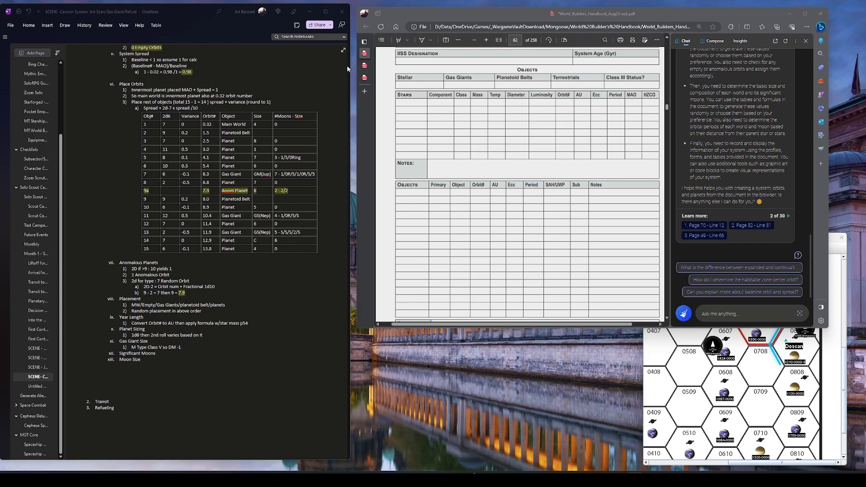
click(364, 66)
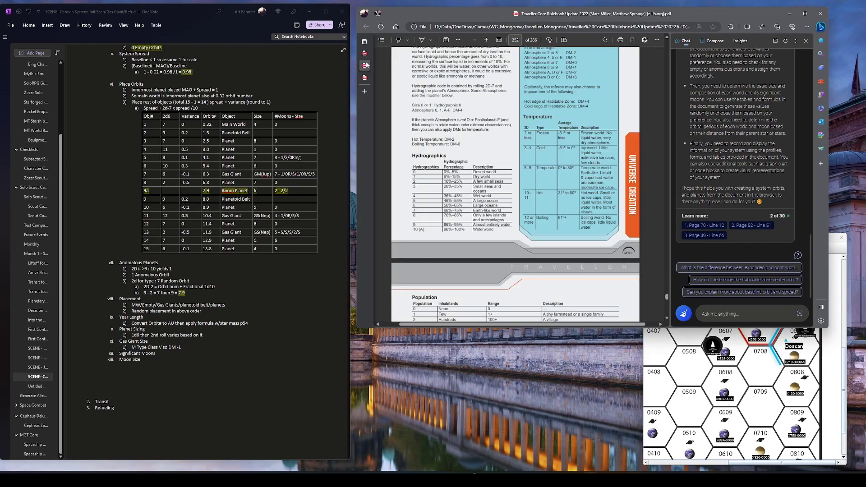
click(365, 79)
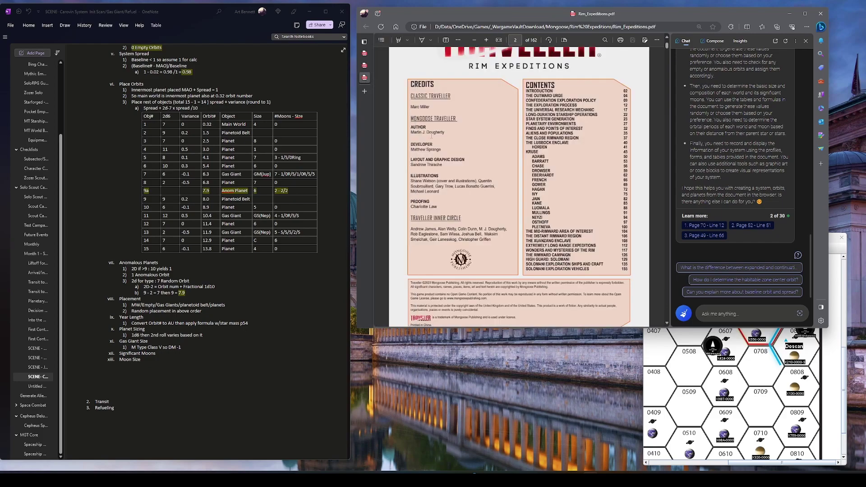
scroll(458, 145, up, 1)
scroll(458, 146, down, 1)
scroll(458, 145, up, 1)
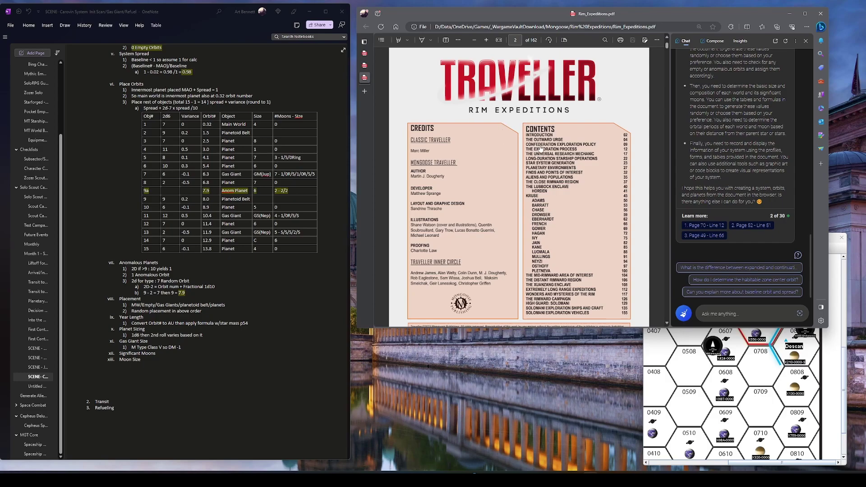
Step: Skim the Introduction and The Outward Urge chapters of Rim Expeditions, then return to the contents list
scroll(541, 148, down, 10)
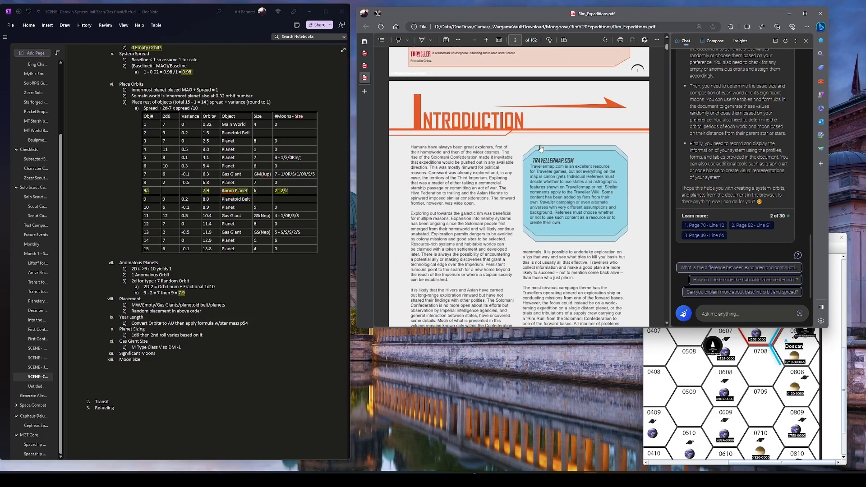
scroll(541, 148, up, 1)
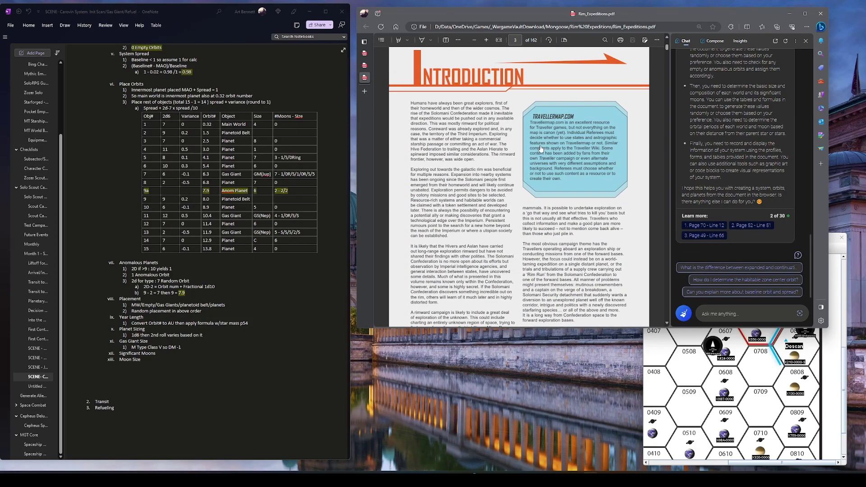
scroll(541, 148, down, 10)
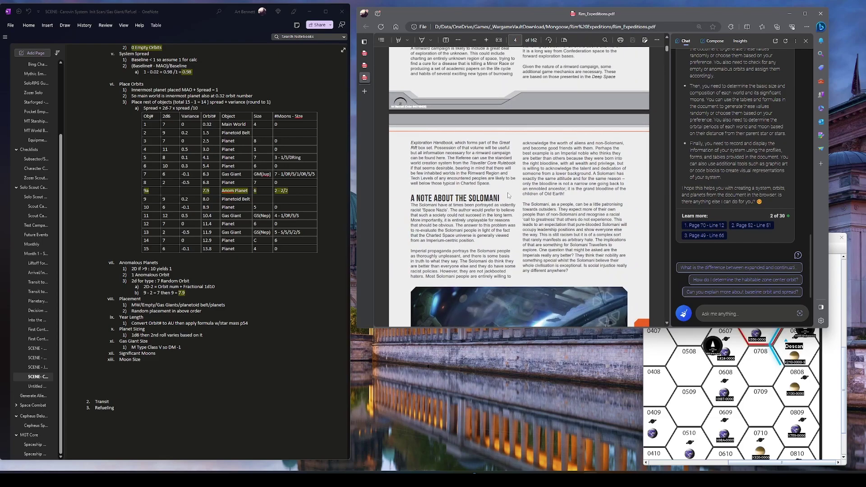
scroll(484, 223, down, 8)
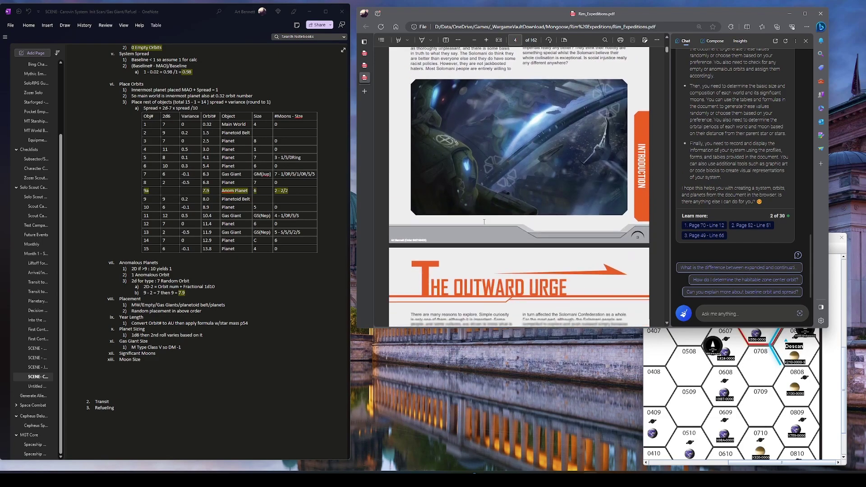
scroll(484, 223, down, 1)
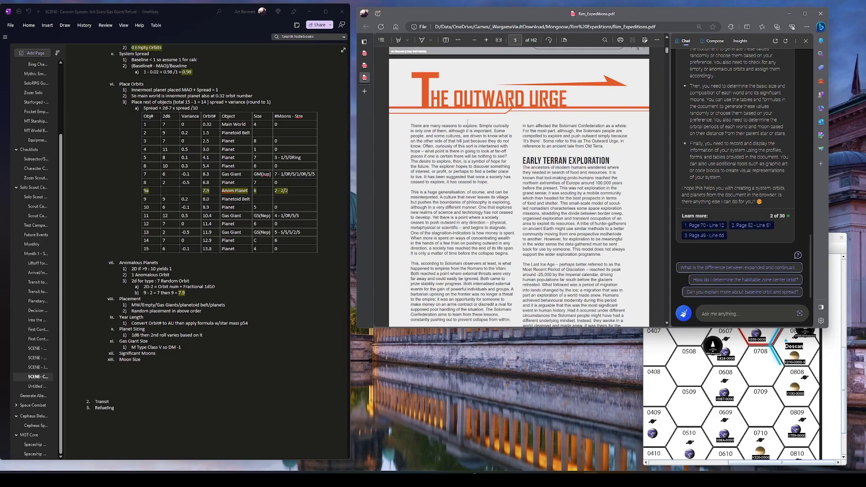
scroll(468, 121, up, 20)
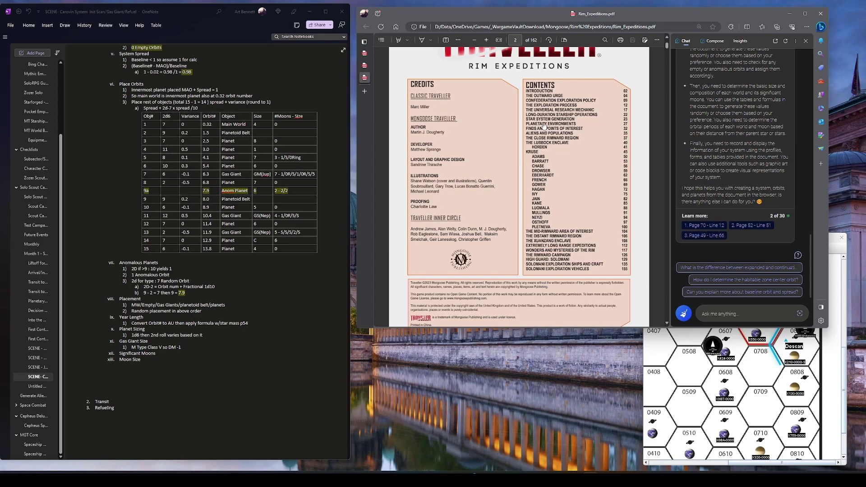
Step: Read The Exploration Process chapter, covering the planning phase, the rapid, standard and exploratory advances, and the Speed of Advance table
click(542, 107)
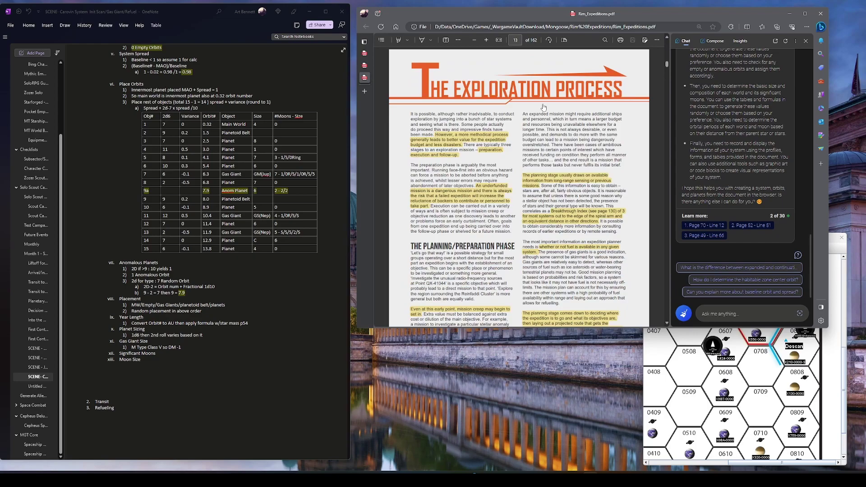
scroll(537, 152, down, 10)
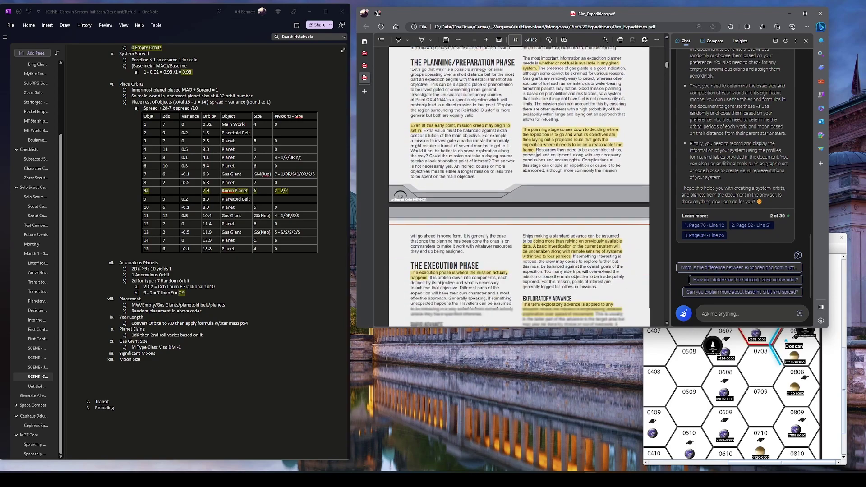
scroll(520, 187, down, 2)
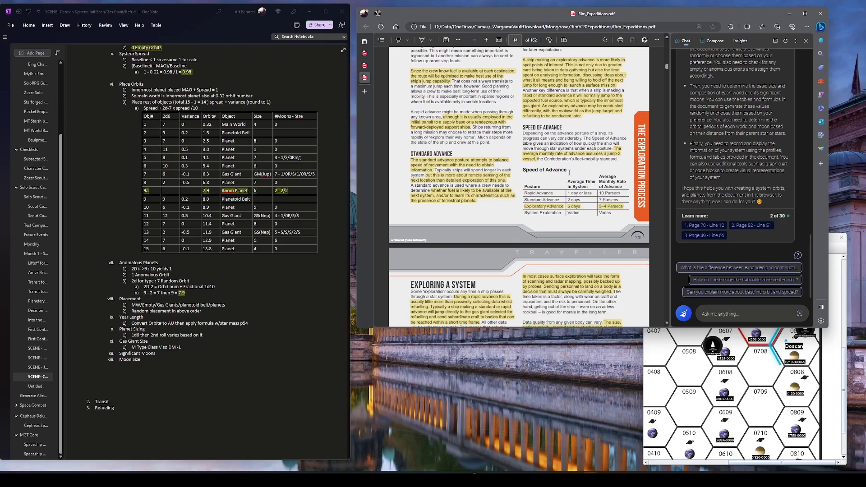
scroll(537, 200, up, 2)
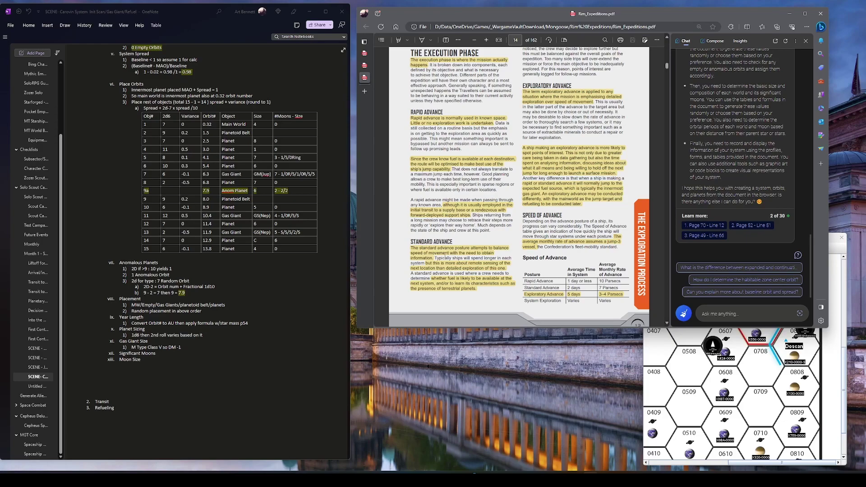
scroll(445, 252, down, 3)
scroll(446, 215, up, 2)
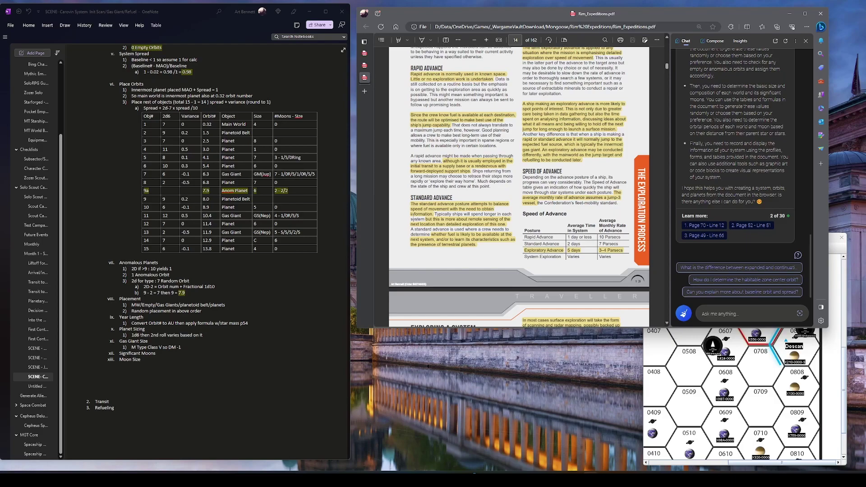
scroll(581, 237, up, 1)
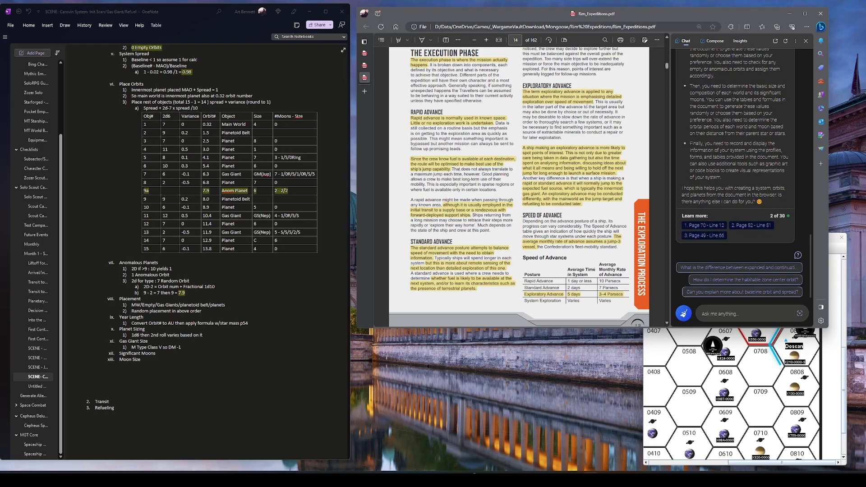
scroll(558, 153, down, 3)
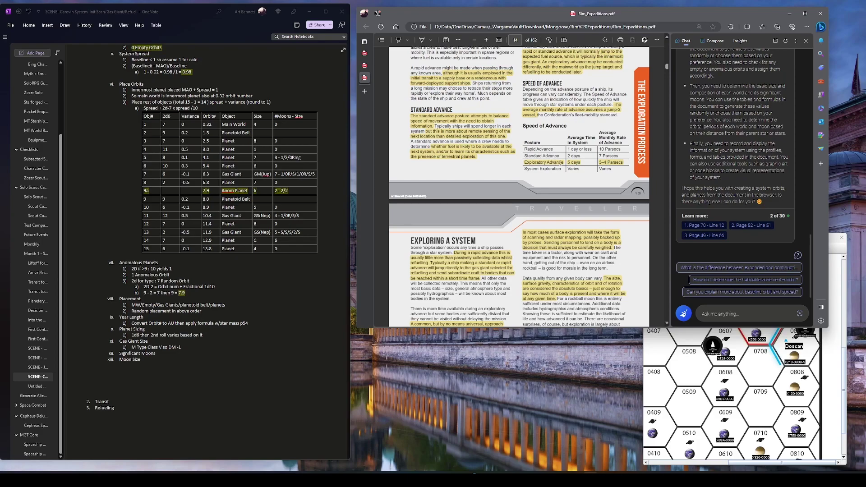
scroll(569, 162, up, 3)
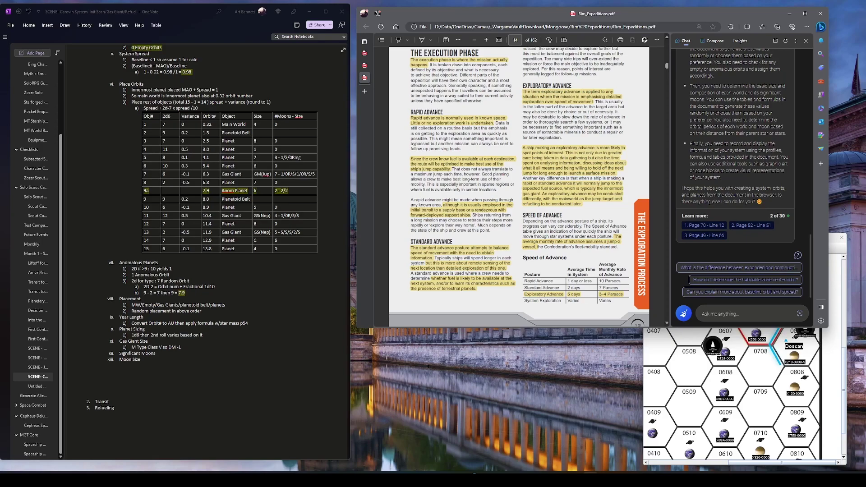
Step: Examine the Exploring a System section, recheck the execution and planning phases, and go back to the contents list
scroll(545, 220, down, 5)
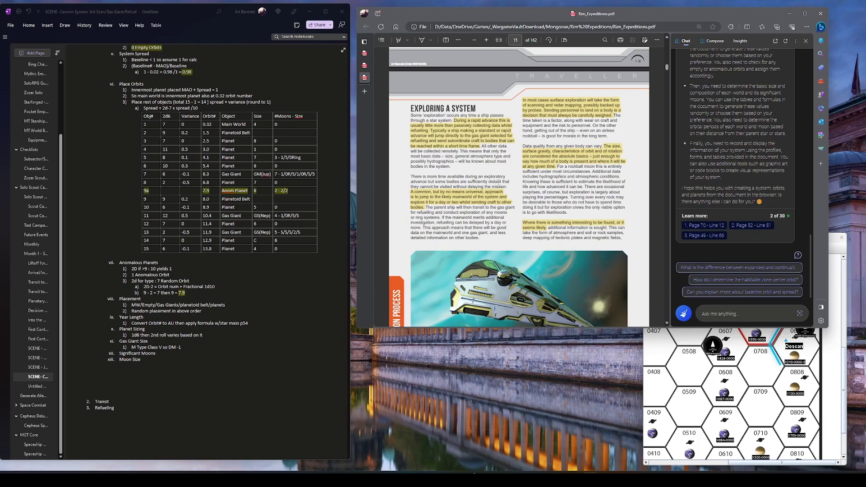
scroll(489, 175, down, 10)
scroll(482, 191, up, 4)
scroll(481, 191, up, 10)
scroll(482, 191, up, 4)
scroll(481, 191, down, 3)
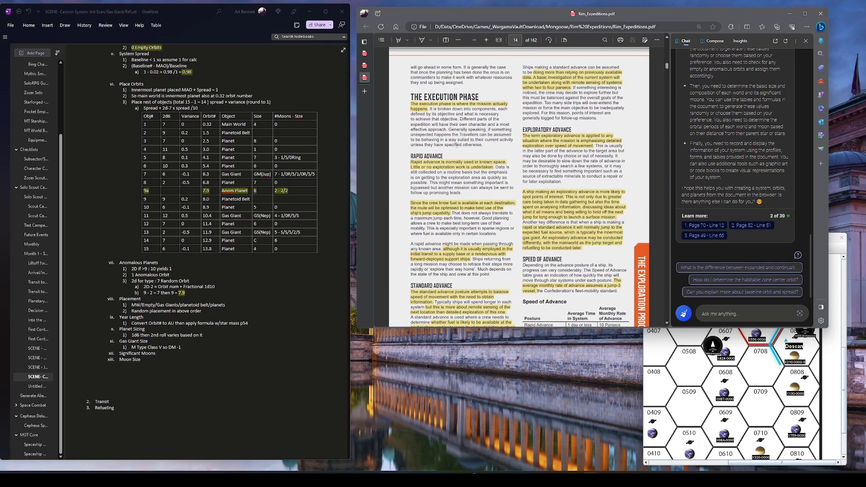
scroll(515, 122, up, 5)
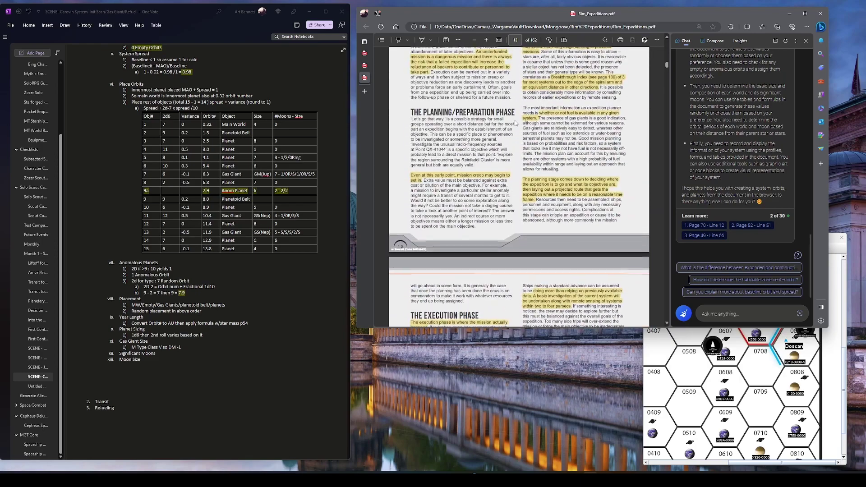
scroll(515, 123, up, 3)
drag(668, 64, 665, 41)
scroll(551, 106, down, 10)
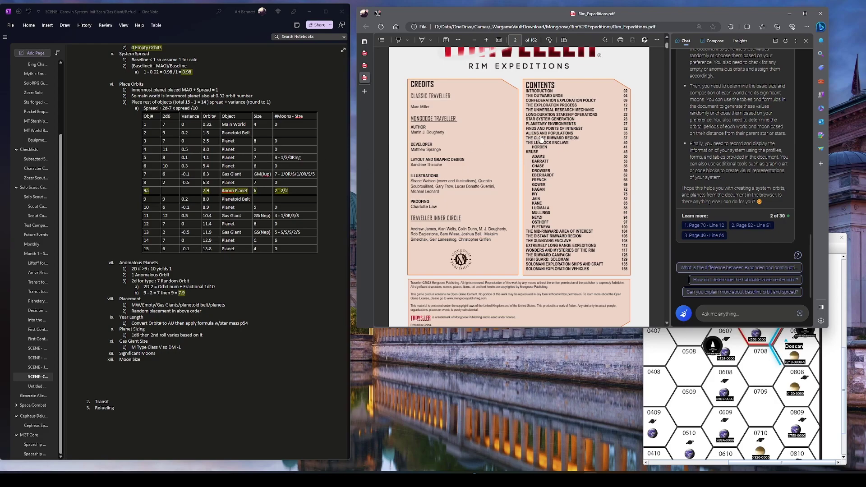
Step: Find the earlier chat prompt asking for a step-by-step process for creating a system, orbits and planets, and copy its text
scroll(707, 150, up, 5)
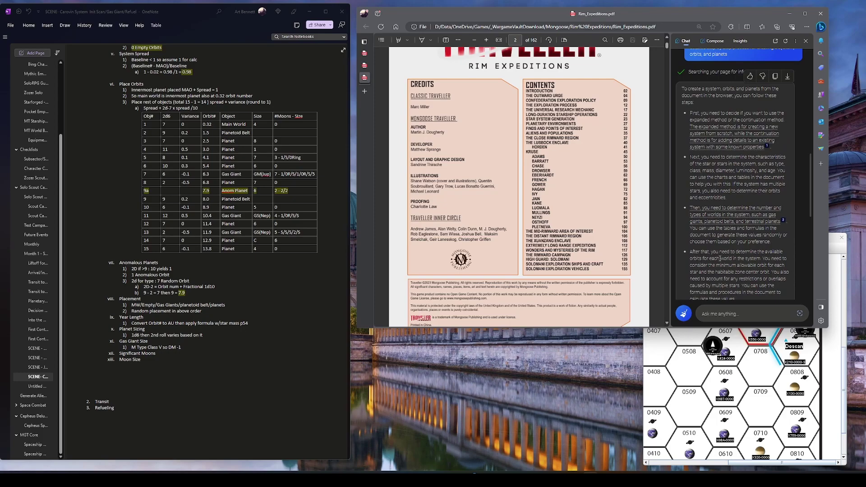
scroll(721, 199, down, 10)
scroll(707, 262, up, 8)
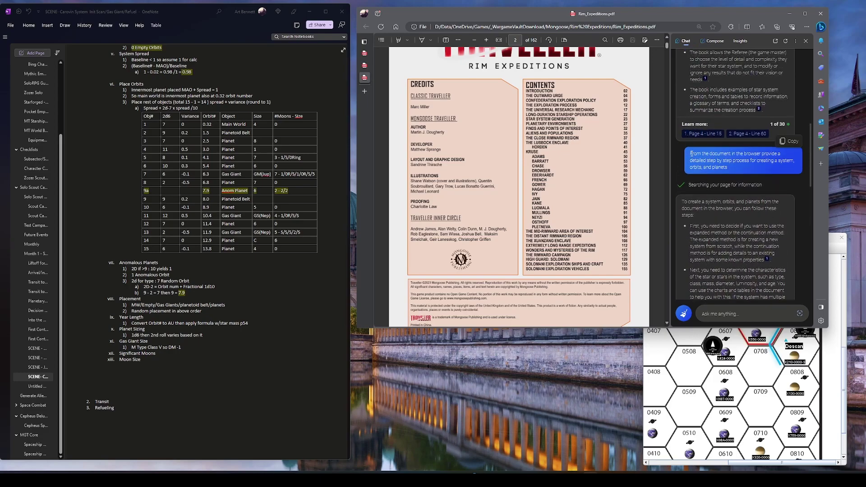
mouse_move(691, 154)
mouse_down()
mouse_move(730, 170)
mouse_move(688, 157)
mouse_up()
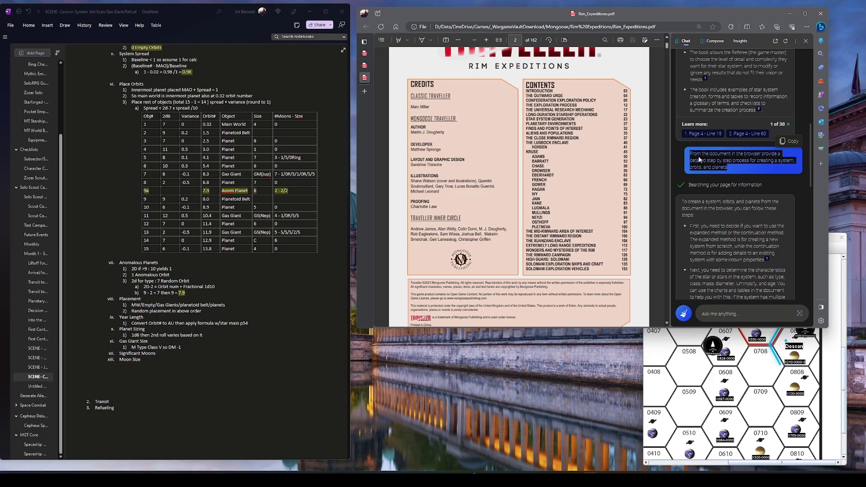
right_click(699, 160)
click(714, 165)
scroll(715, 165, down, 5)
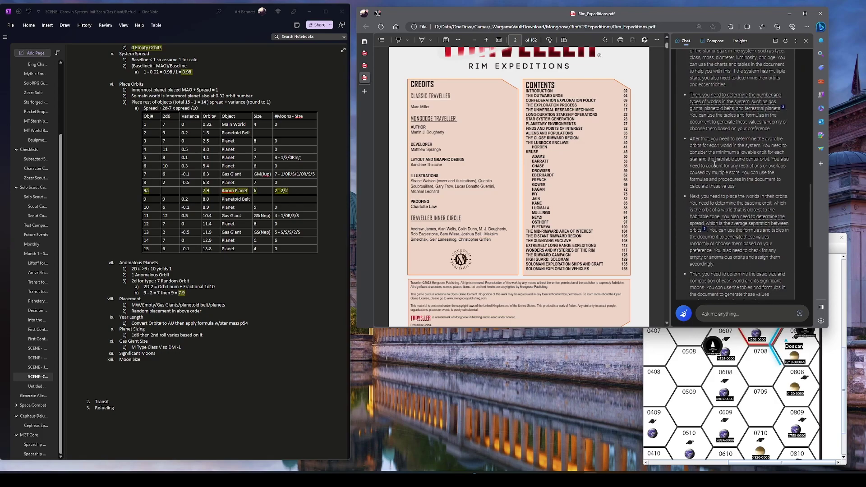
scroll(714, 165, down, 4)
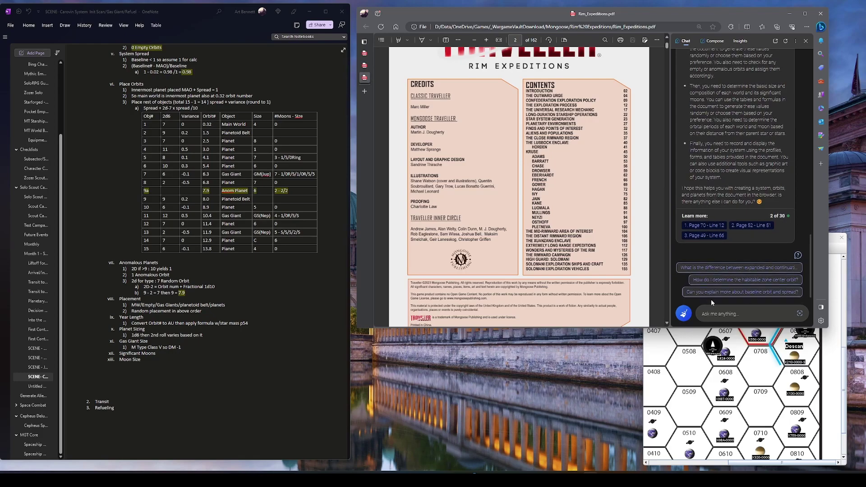
Step: Reuse the copied prompt in the chat with "Rim Expeditions" inserted after "From the document", and submit it
click(715, 312)
key(ctrl+v)
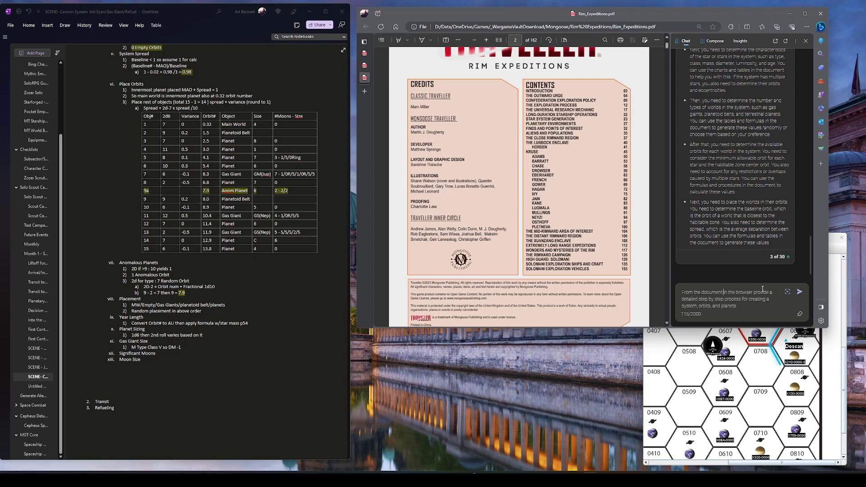
text(Rim Exp)
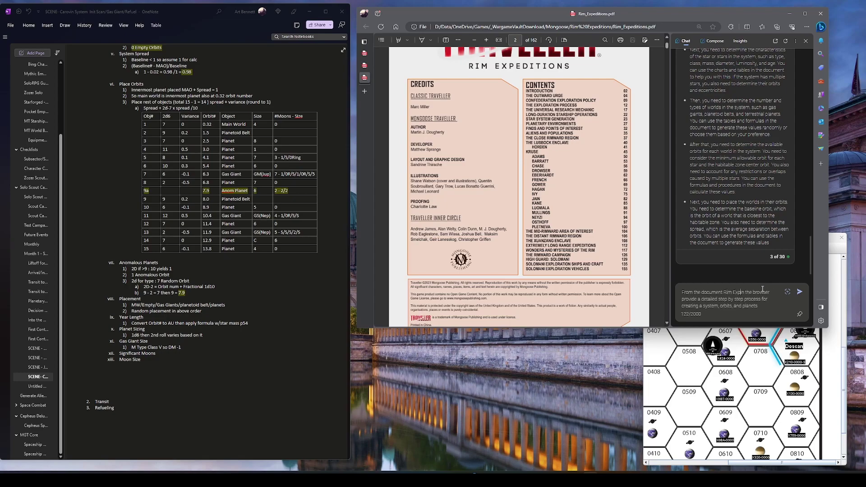
text(editions)
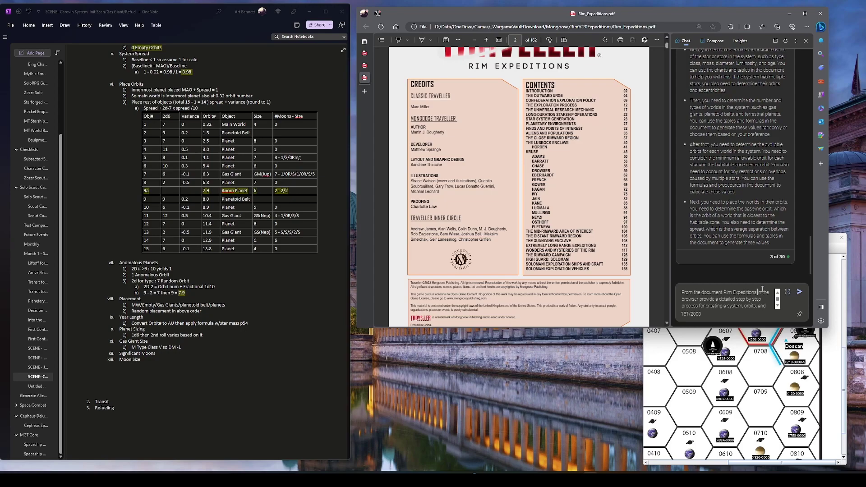
key(Return)
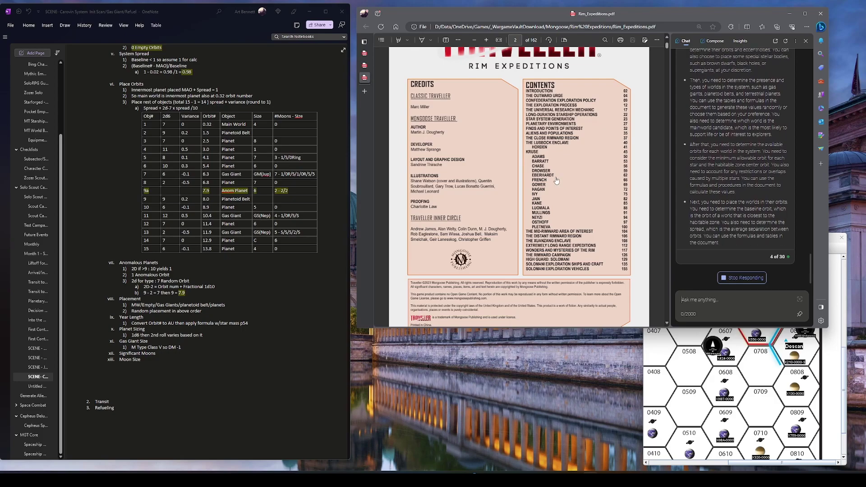
Step: Read the Star System Generation chapter of Rim Expeditions through Stage 1 stellar bodies, Stage 2 gas giants and Stage 3 mainworld
click(540, 119)
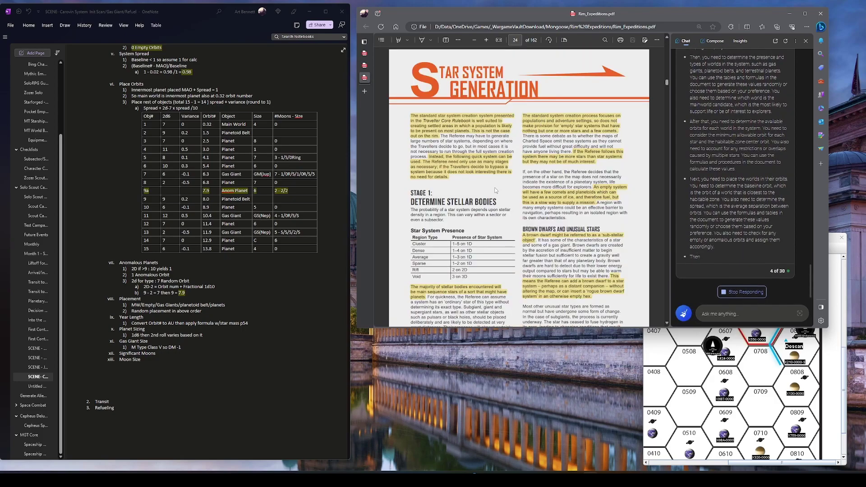
scroll(465, 206, down, 2)
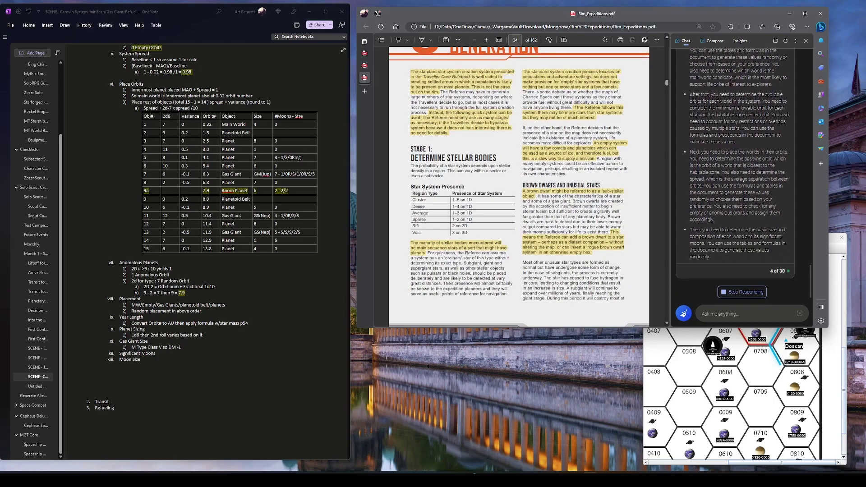
scroll(447, 222, down, 12)
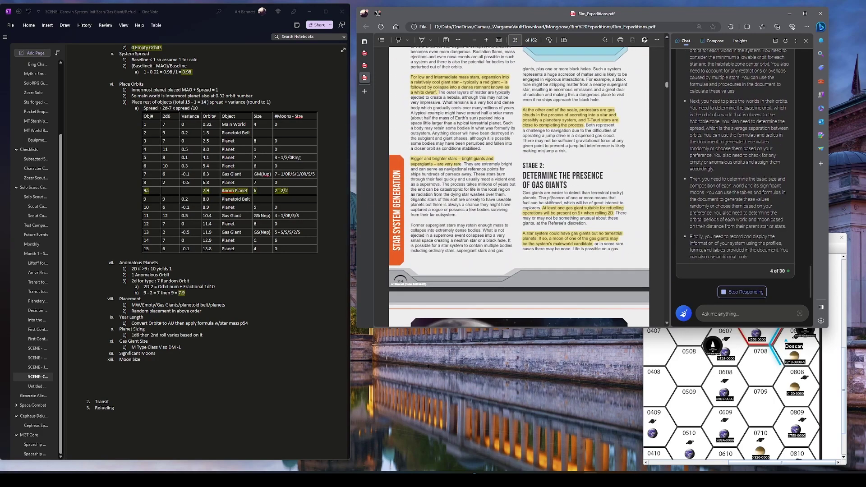
scroll(552, 198, down, 5)
scroll(551, 199, down, 4)
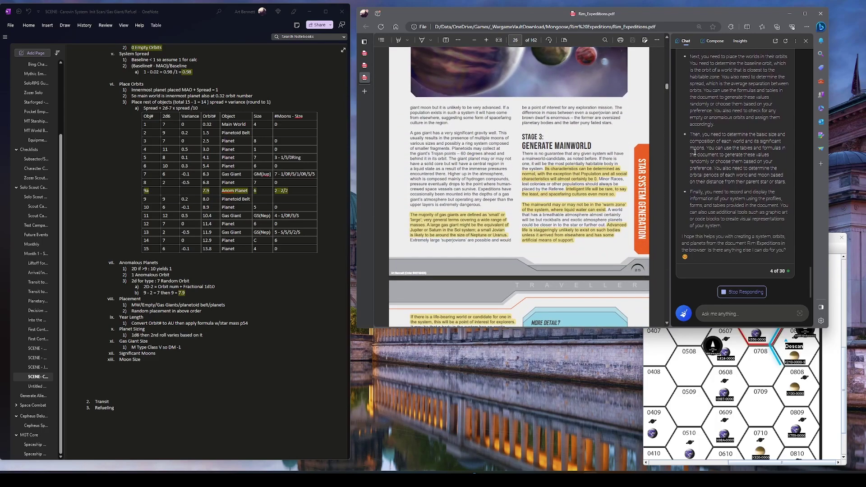
Step: Review the chat's step-by-step answer for creating a system, orbits and planets from Rim Expeditions
scroll(695, 151, up, 3)
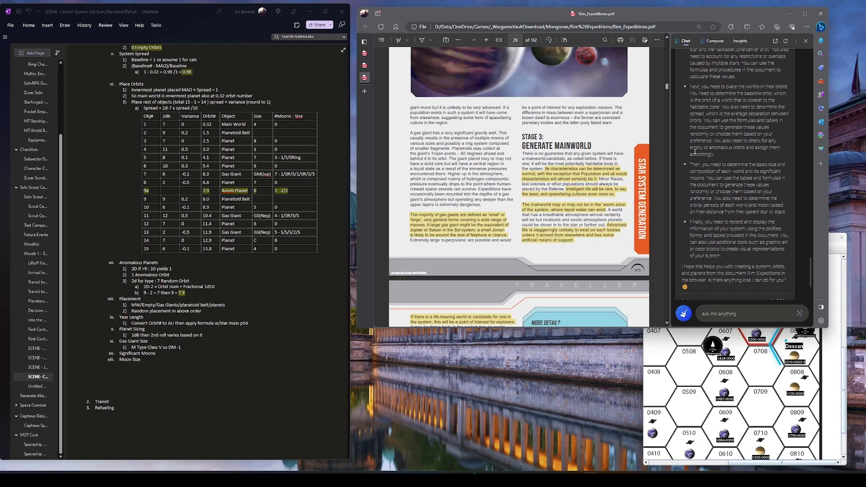
scroll(695, 151, up, 2)
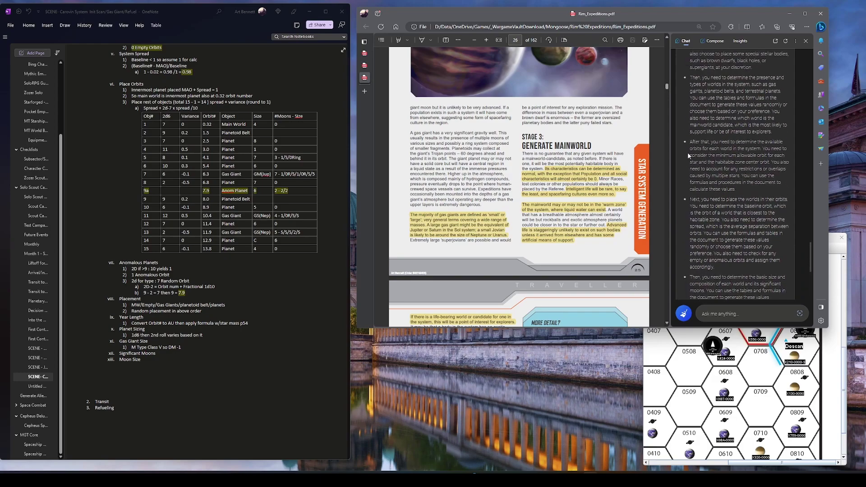
scroll(688, 153, up, 1)
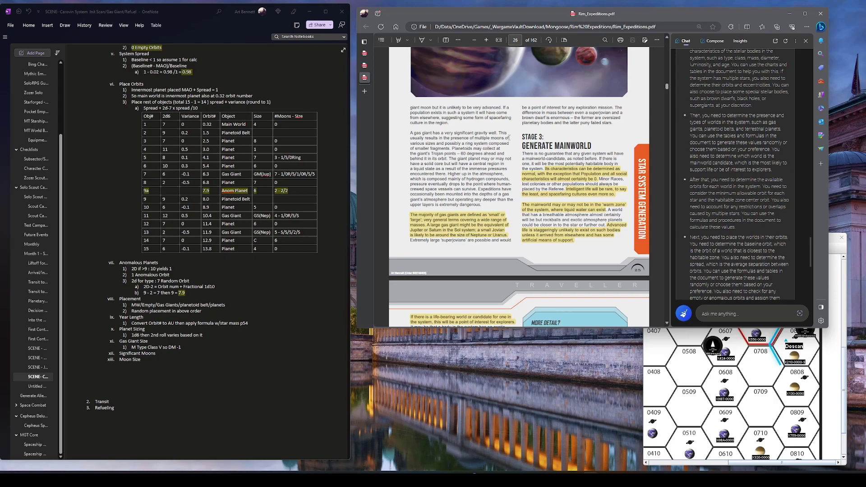
Step: Return to the World Builder's Handbook and read the opening of the World Physical Characteristics chapter, past the system overview and Corella survey form
click(364, 66)
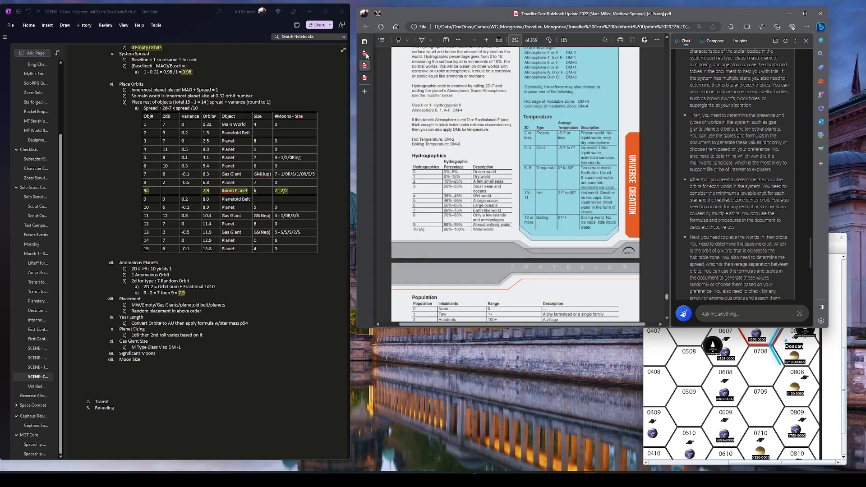
click(365, 54)
scroll(479, 162, down, 10)
scroll(480, 162, down, 10)
scroll(479, 162, up, 5)
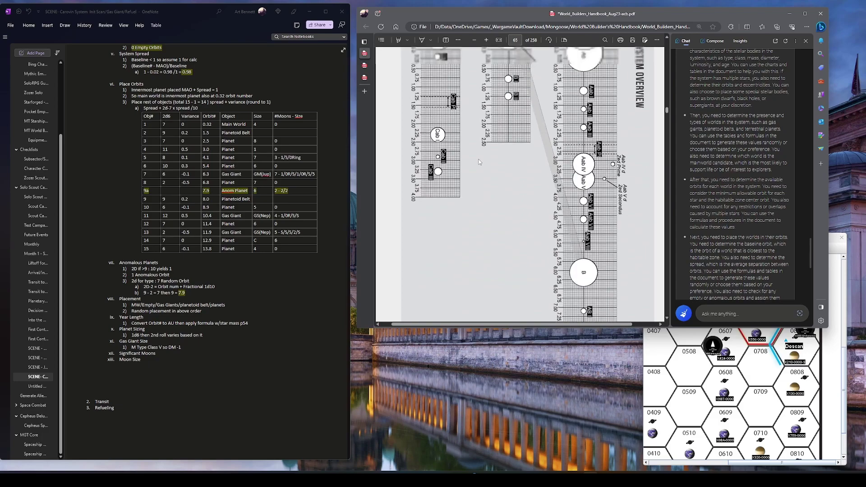
scroll(449, 207, down, 10)
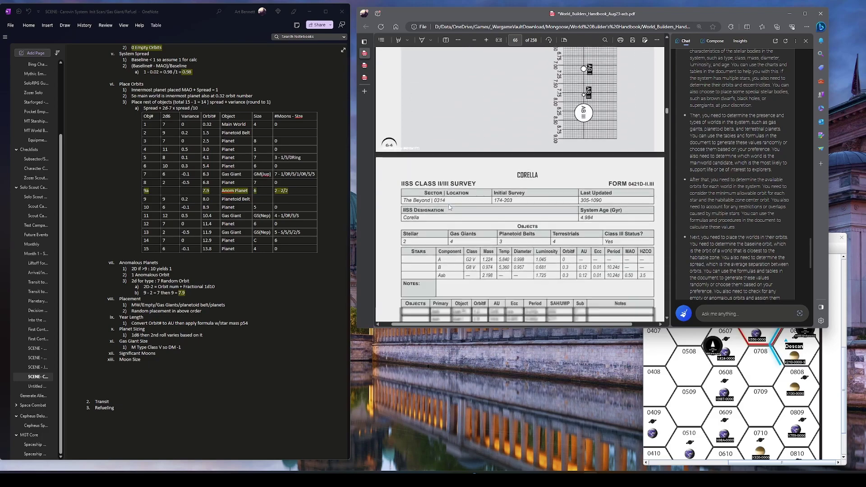
scroll(449, 207, down, 10)
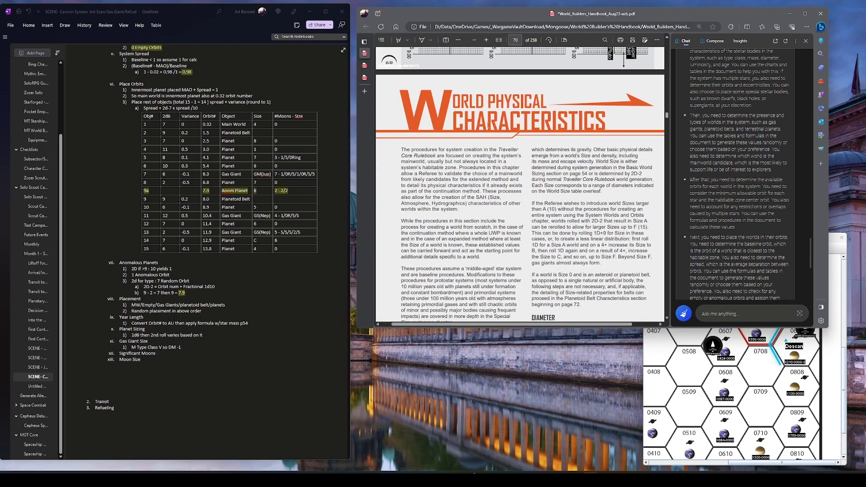
scroll(470, 168, down, 5)
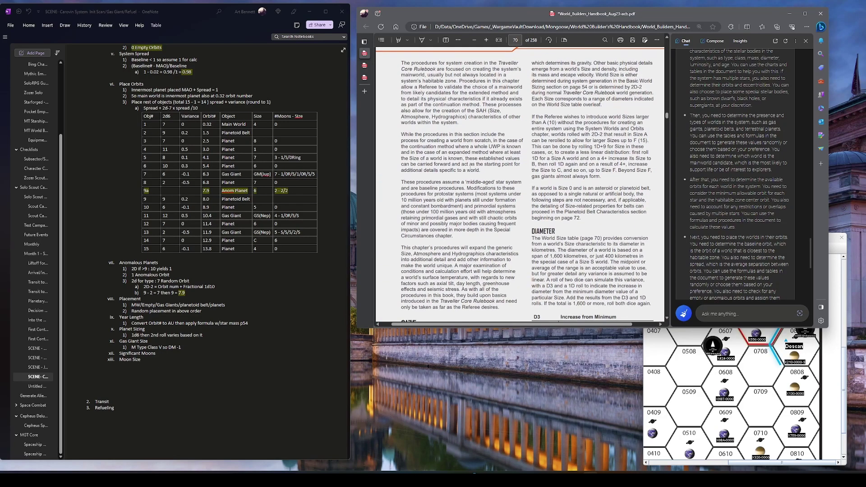
scroll(471, 168, up, 5)
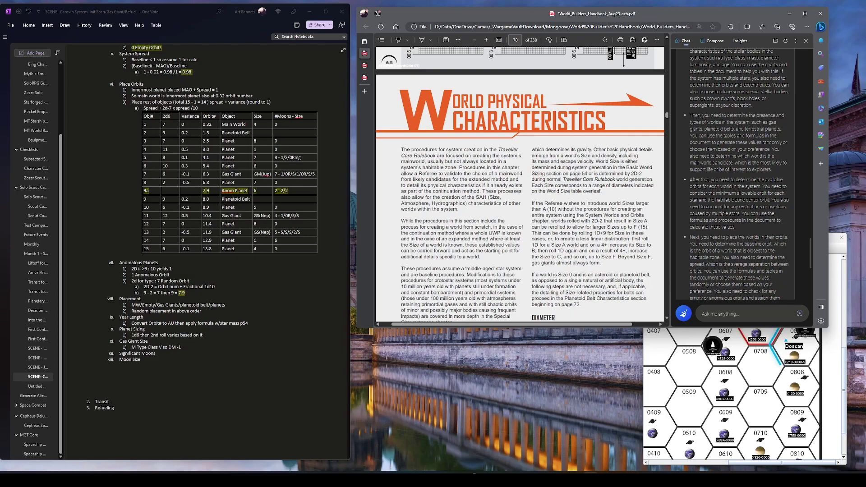
Step: Switch to the Subsector Map window to view the hexes around Doscan
click(765, 378)
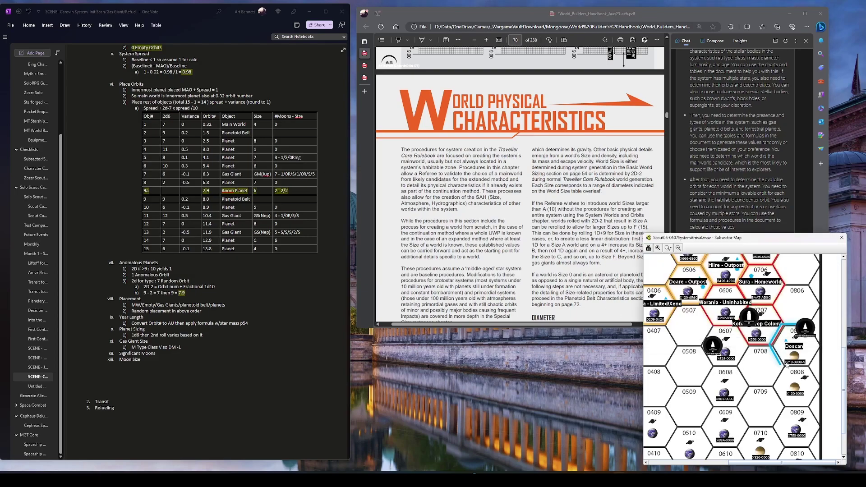